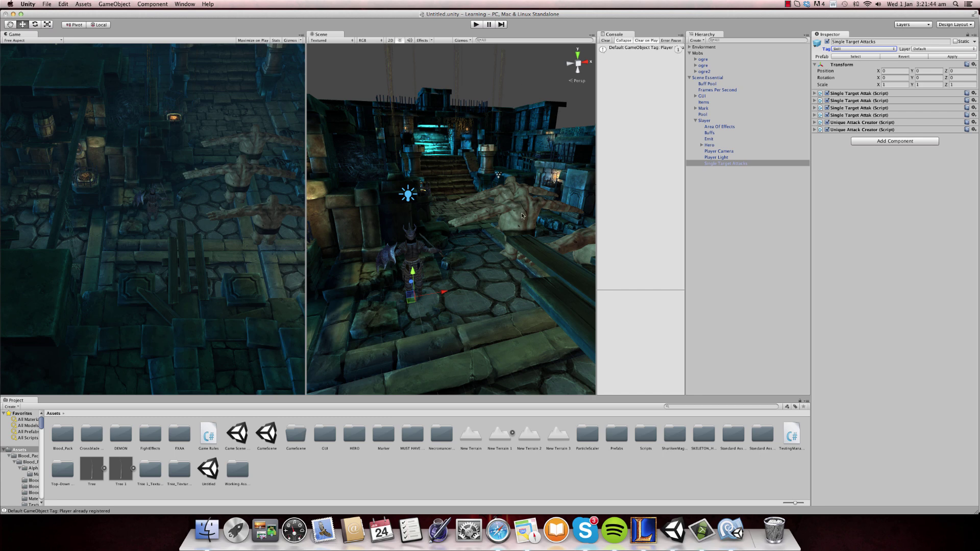
Examine the dungeon in the Scene view from several angles and distances, including the hero, the ogres and the whole level layout
alt+drag(474, 224, 410, 306)
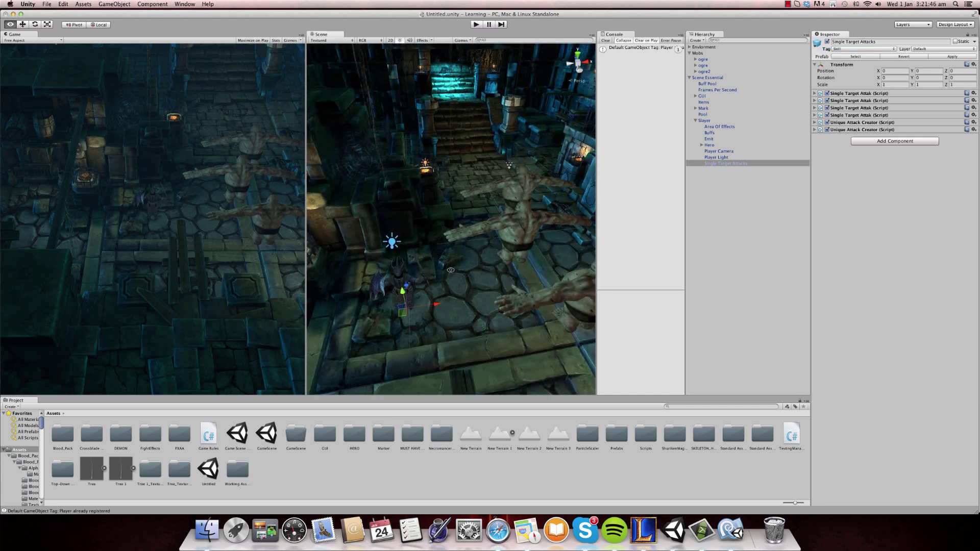
scroll(451, 273, down, 2)
alt+drag(451, 272, 455, 239)
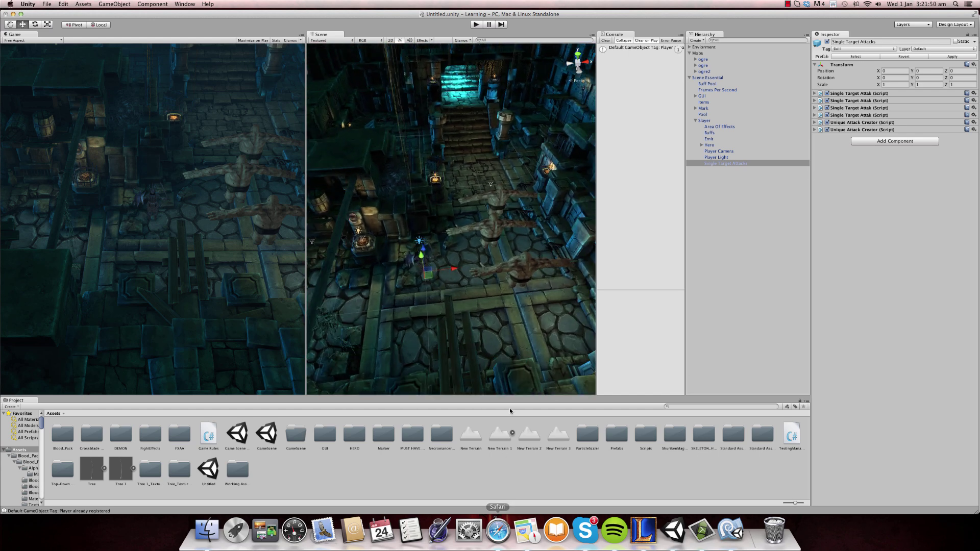
scroll(481, 168, down, 2)
alt+drag(464, 224, 465, 221)
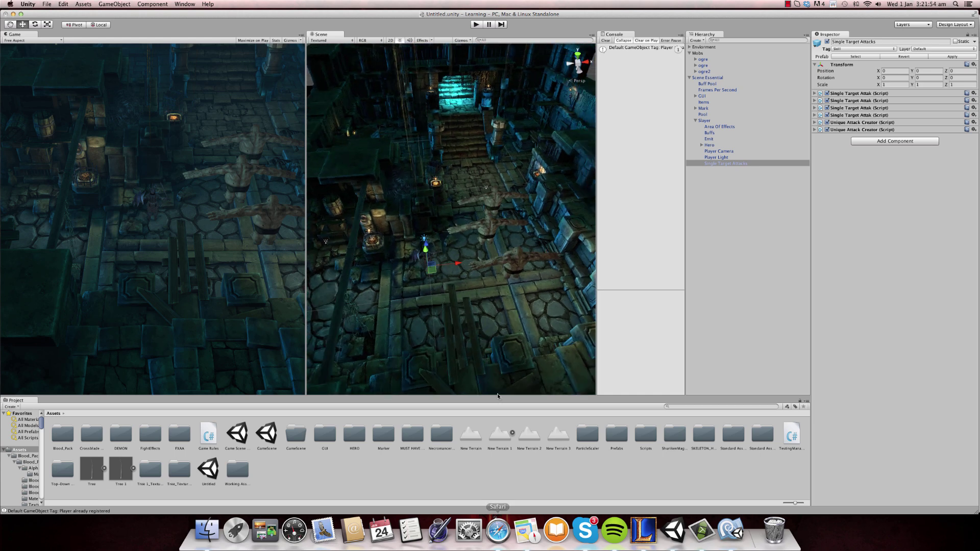
scroll(468, 254, down, 1)
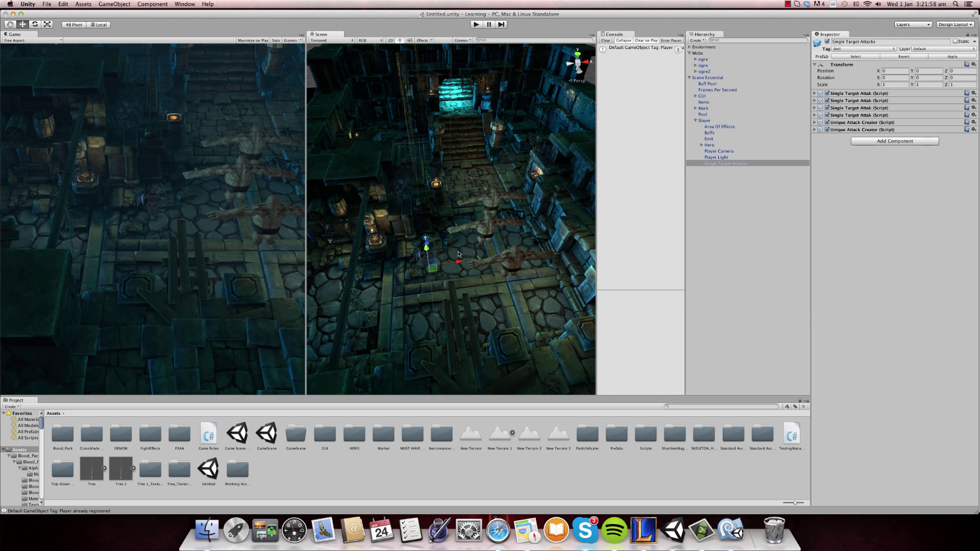
scroll(458, 254, down, 15)
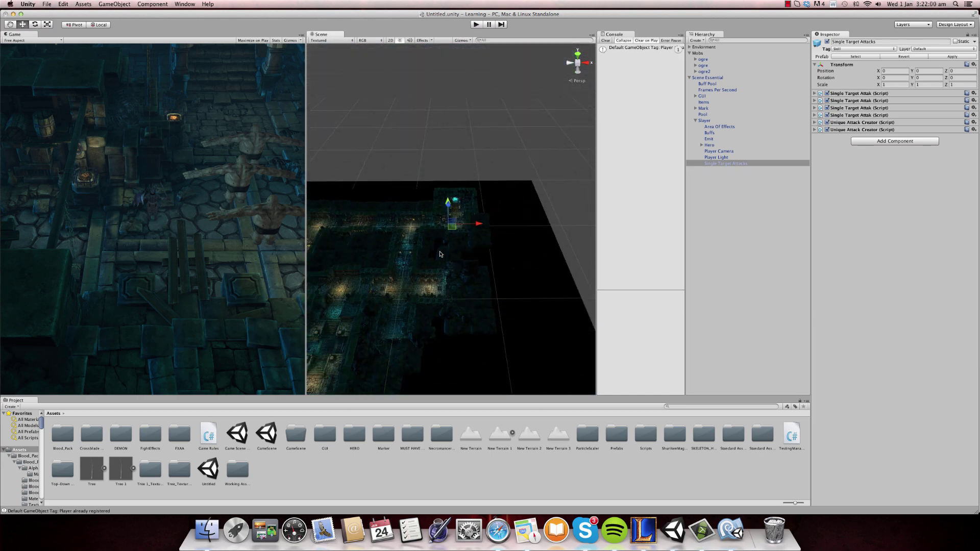
scroll(440, 254, down, 4)
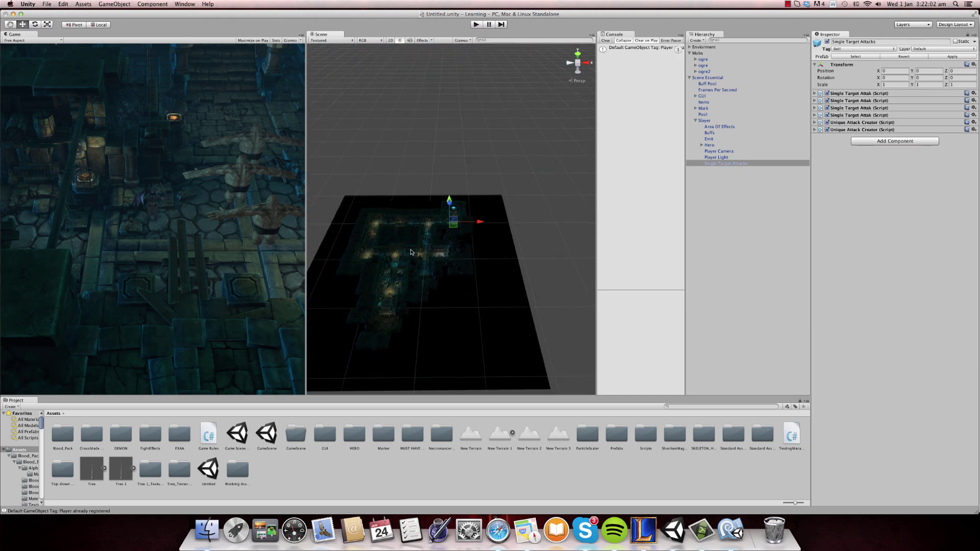
scroll(411, 252, up, 18)
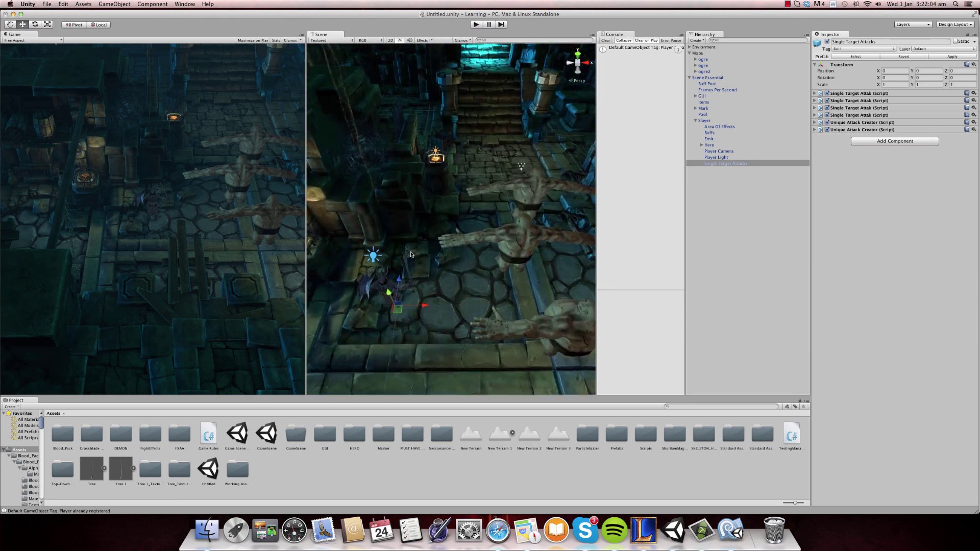
scroll(411, 255, up, 2)
alt+drag(412, 255, 409, 229)
scroll(418, 236, down, 4)
scroll(408, 229, down, 3)
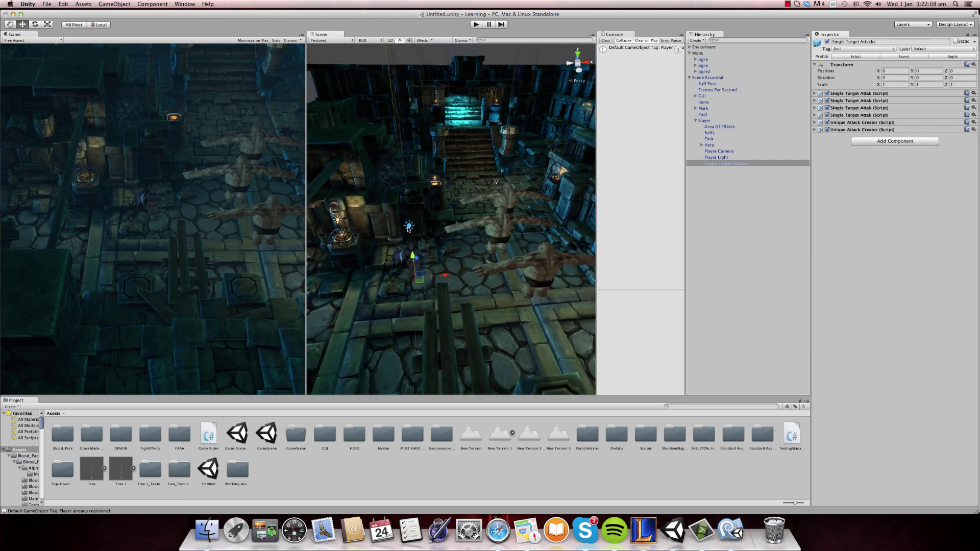
scroll(408, 229, down, 3)
scroll(406, 255, up, 10)
scroll(402, 281, down, 3)
scroll(402, 281, down, 2)
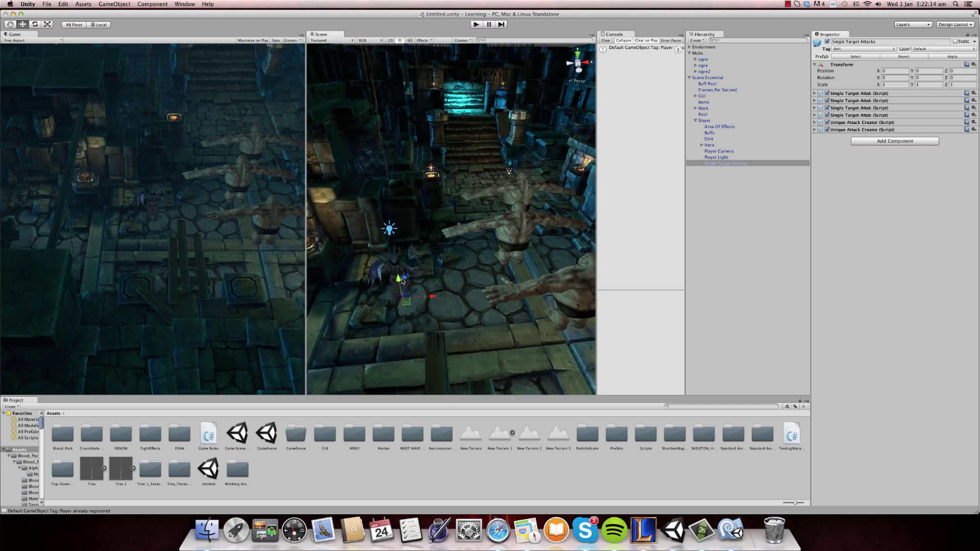
mouse_move(425, 277)
alt+mouse_down()
mouse_move(418, 287)
mouse_move(425, 282)
alt+mouse_up()
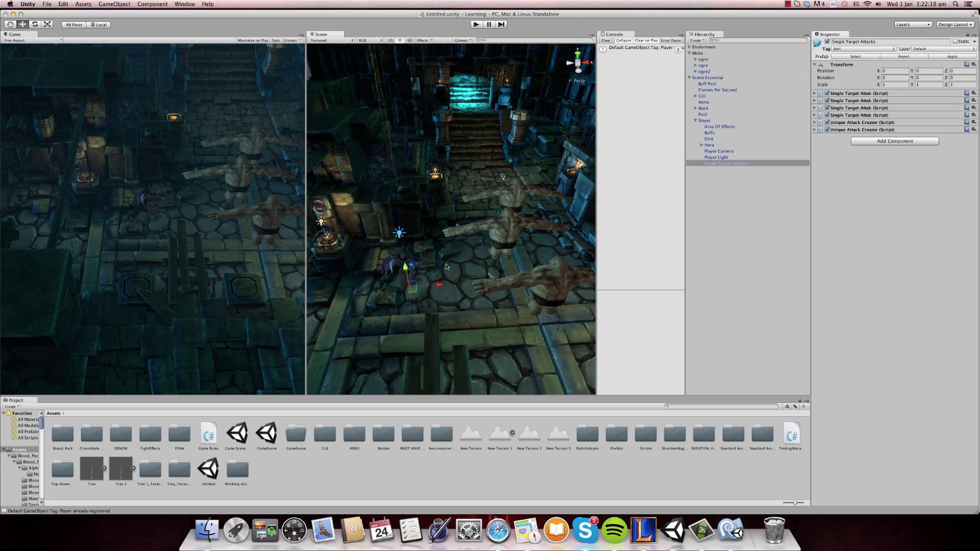
key(Left)
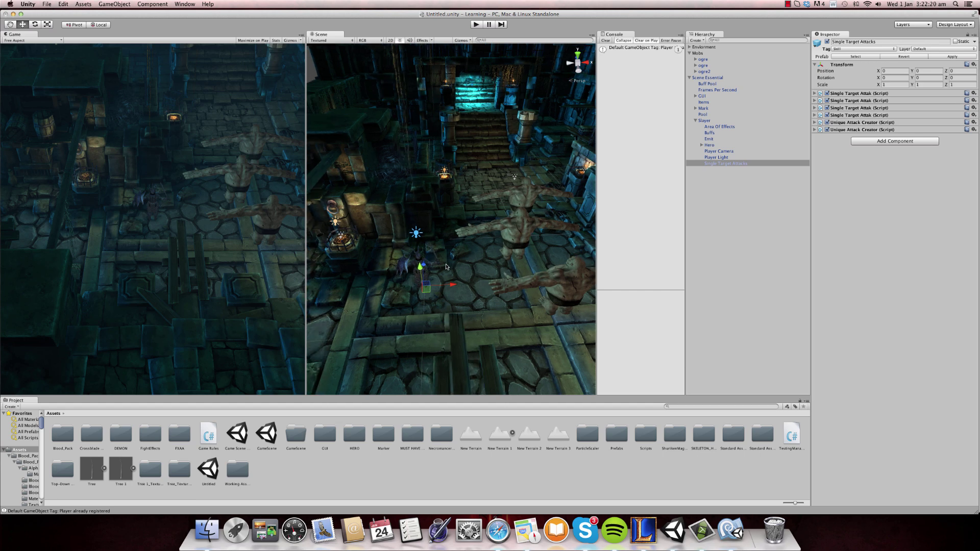
alt+drag(446, 266, 451, 285)
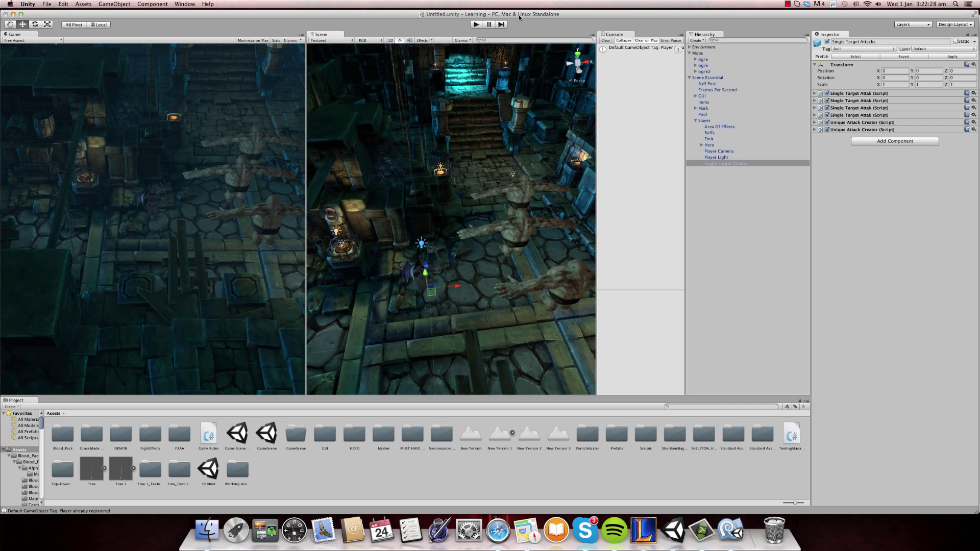
Start play mode and select the Single Target Attacks object under Slayer in the hierarchy
drag(519, 15, 525, 12)
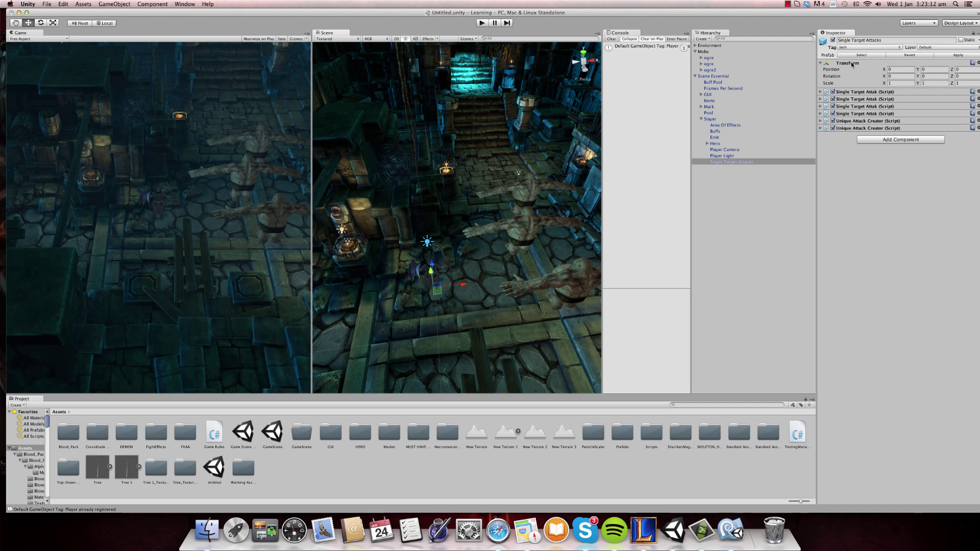
click(483, 23)
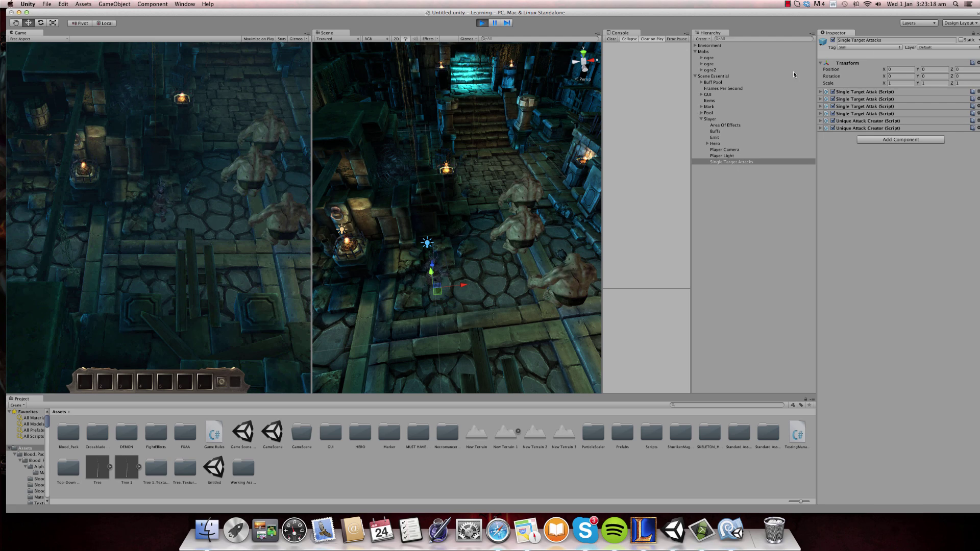
click(728, 45)
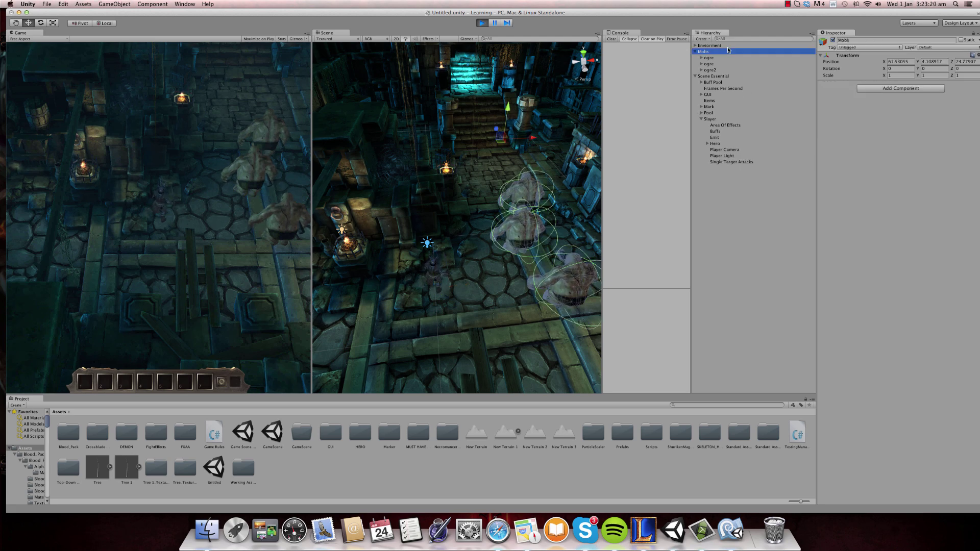
click(746, 162)
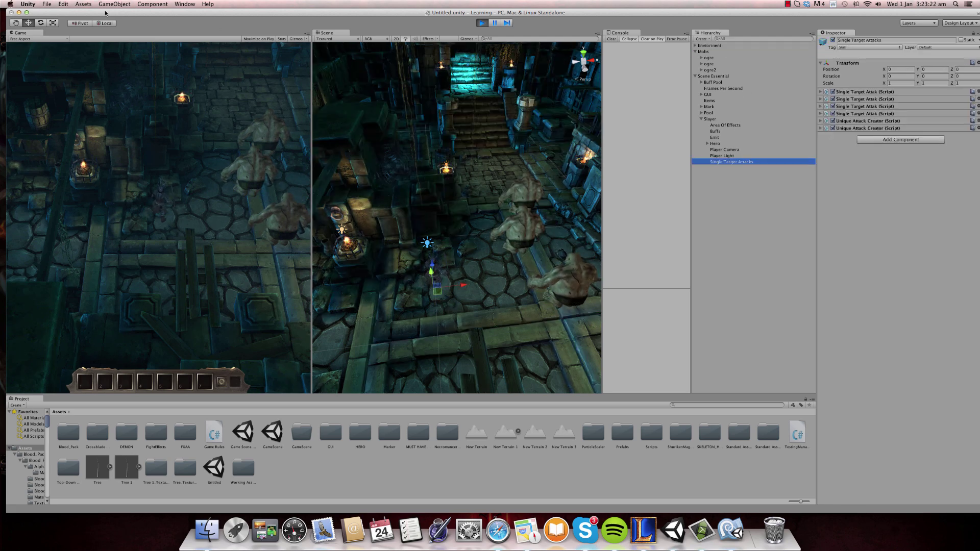
right_click(31, 34)
click(51, 35)
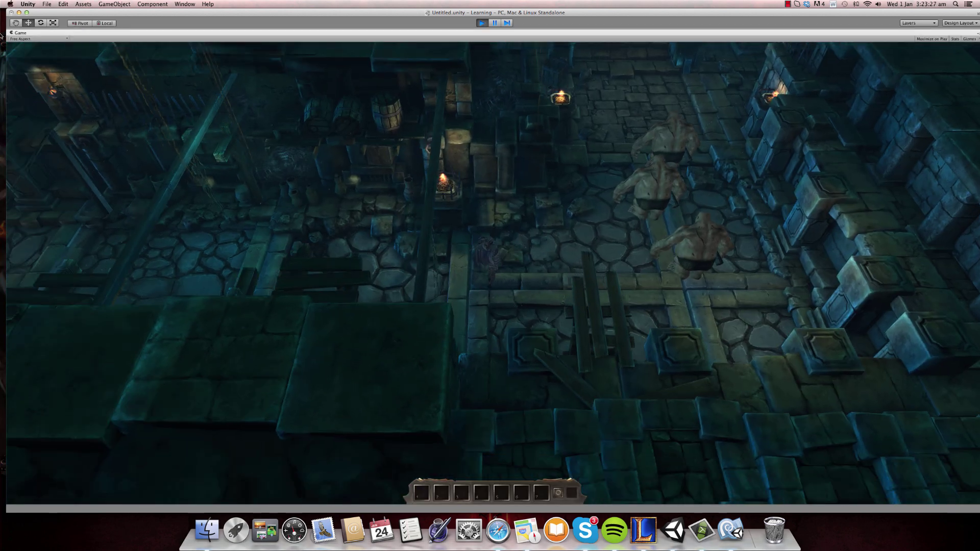
right_click(22, 34)
click(43, 37)
Keep the Game view at Free Aspect and widen it to cover most of the Scene view's area
click(42, 39)
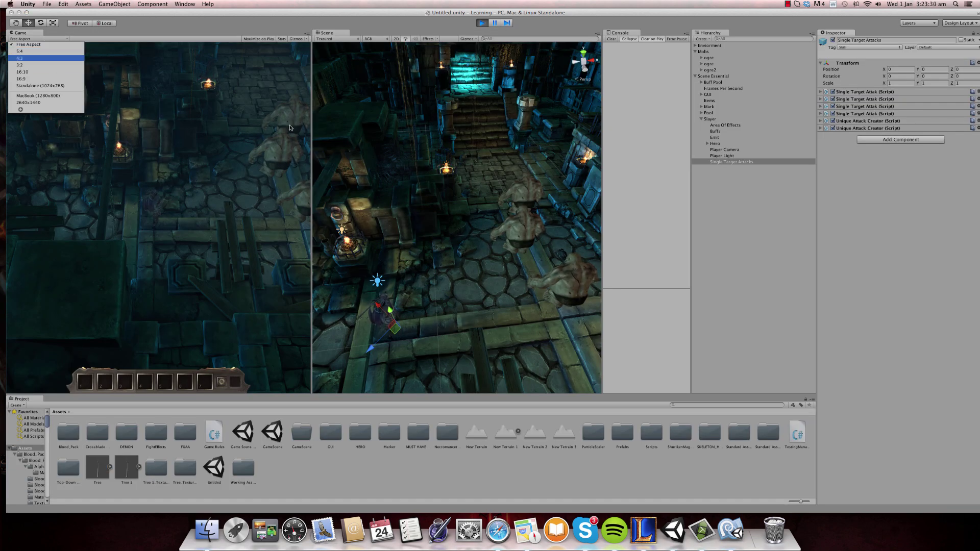
click(29, 44)
drag(311, 133, 568, 134)
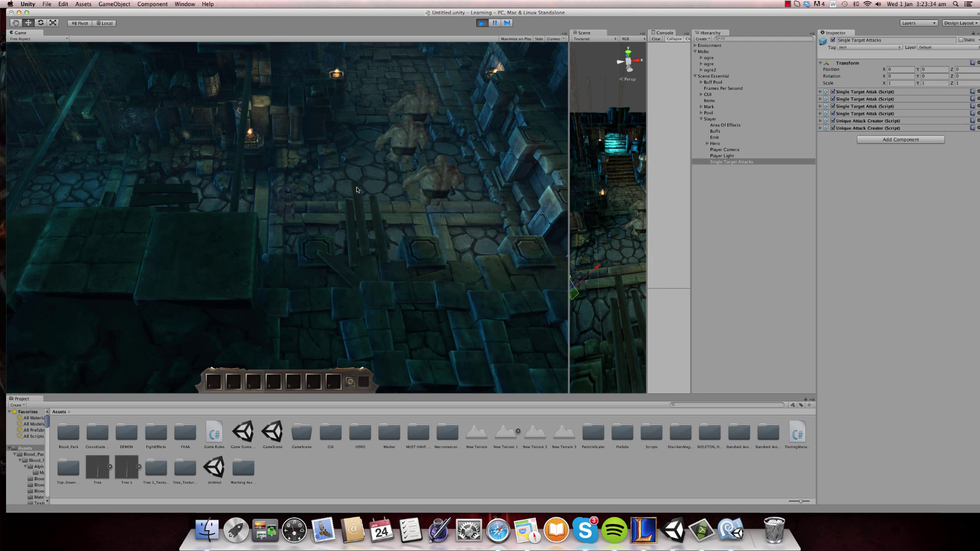
Open the in-game skill book and turn from Area Of Effects to the Single Target Attacks page
key(k)
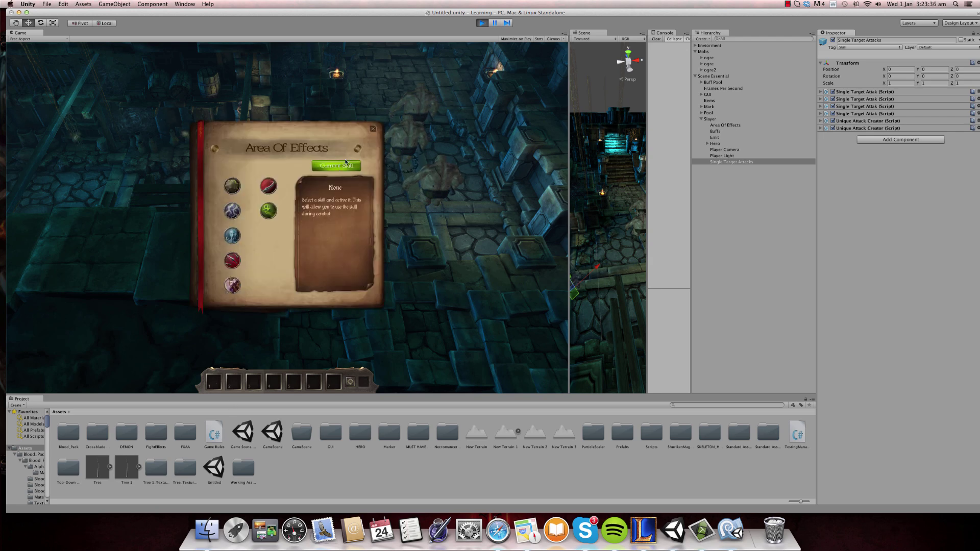
click(358, 151)
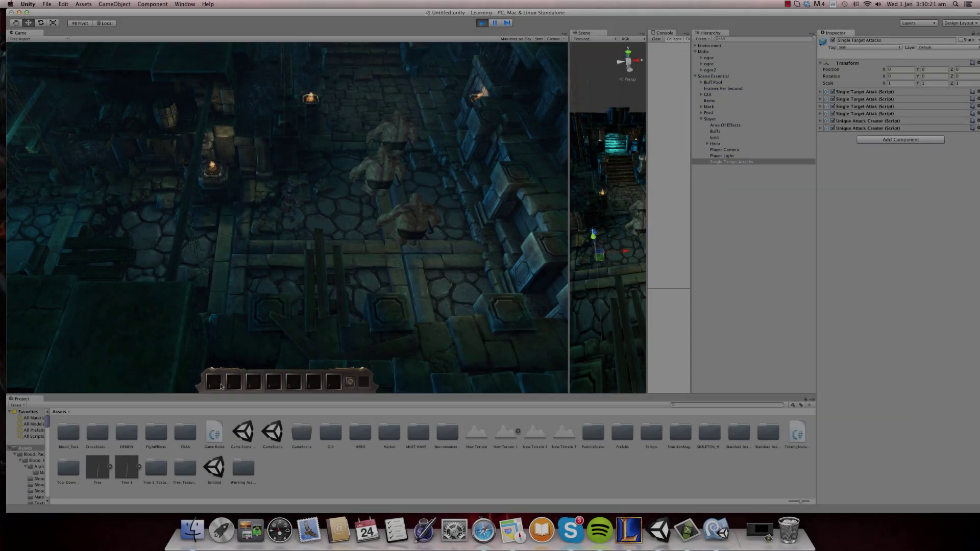
key(k)
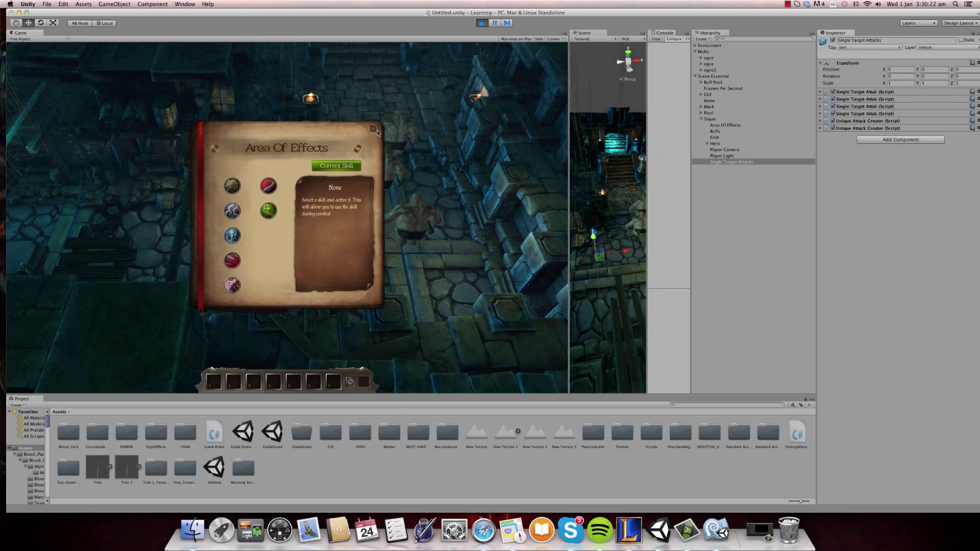
click(357, 149)
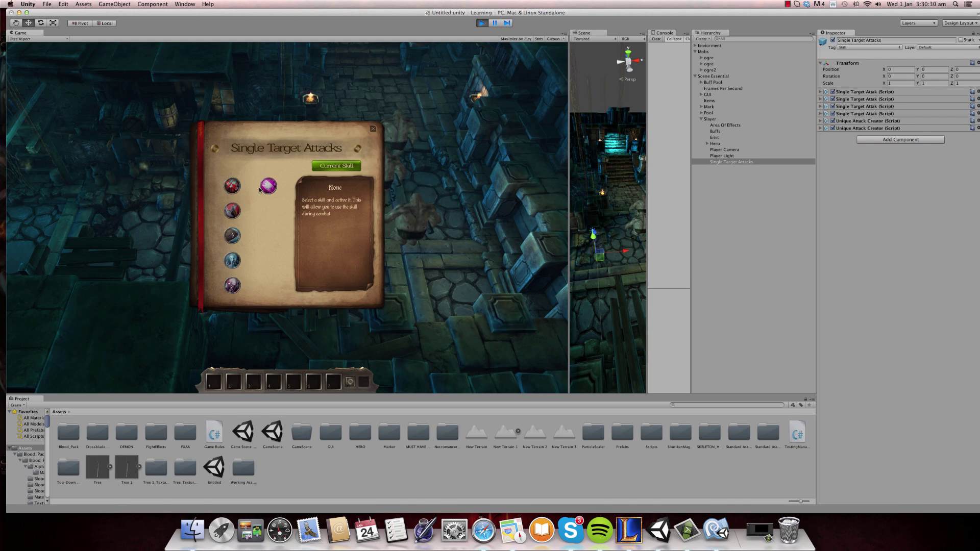
Read the descriptions of the Bleed, Bash and Shield Blow skills in the skill book
click(239, 187)
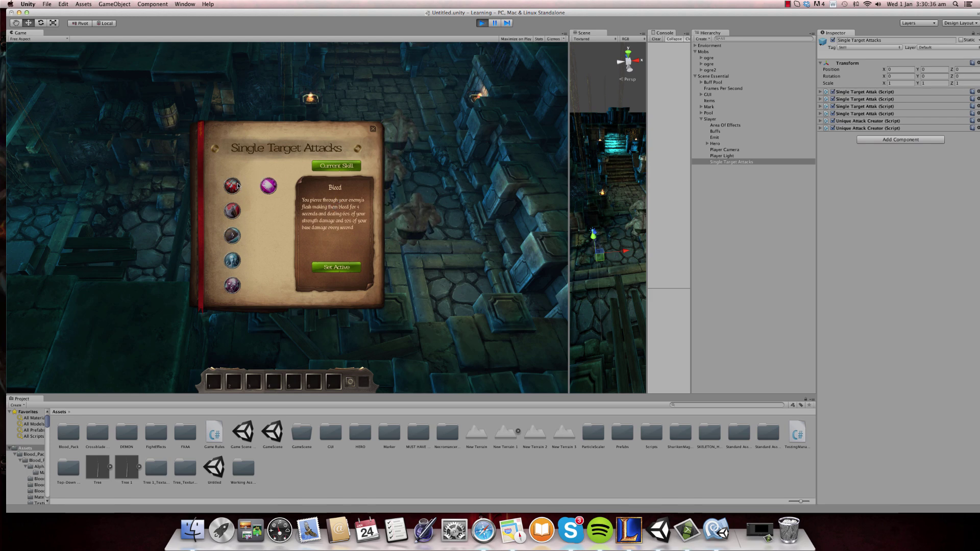
click(234, 214)
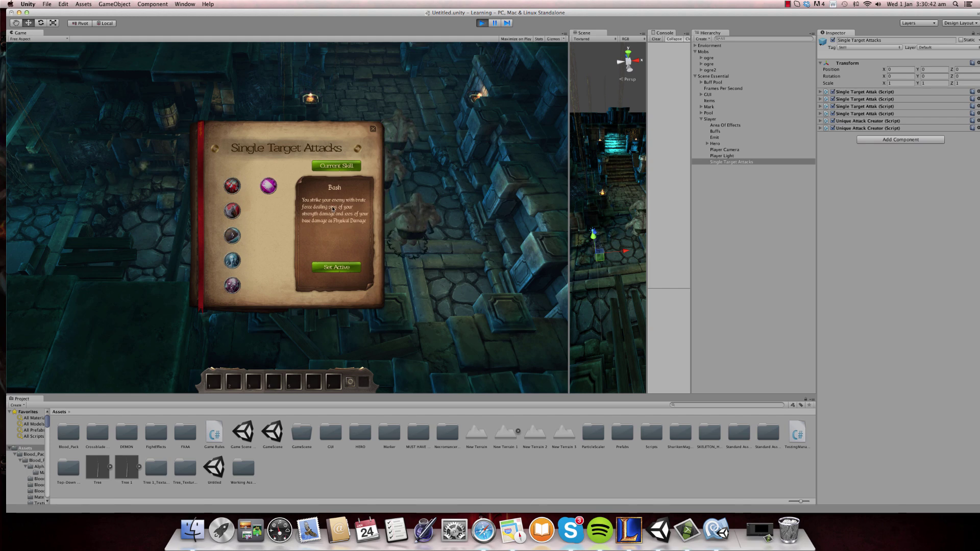
click(234, 235)
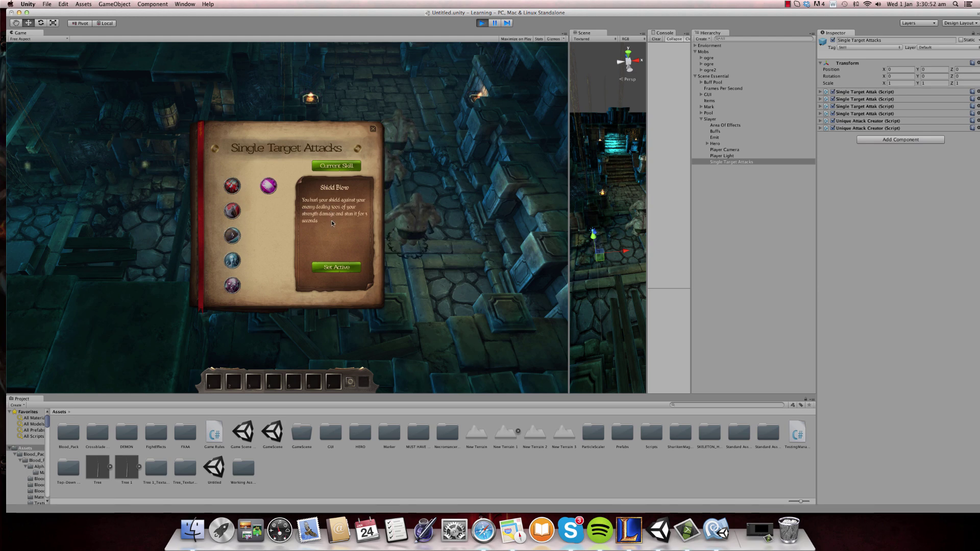
click(233, 210)
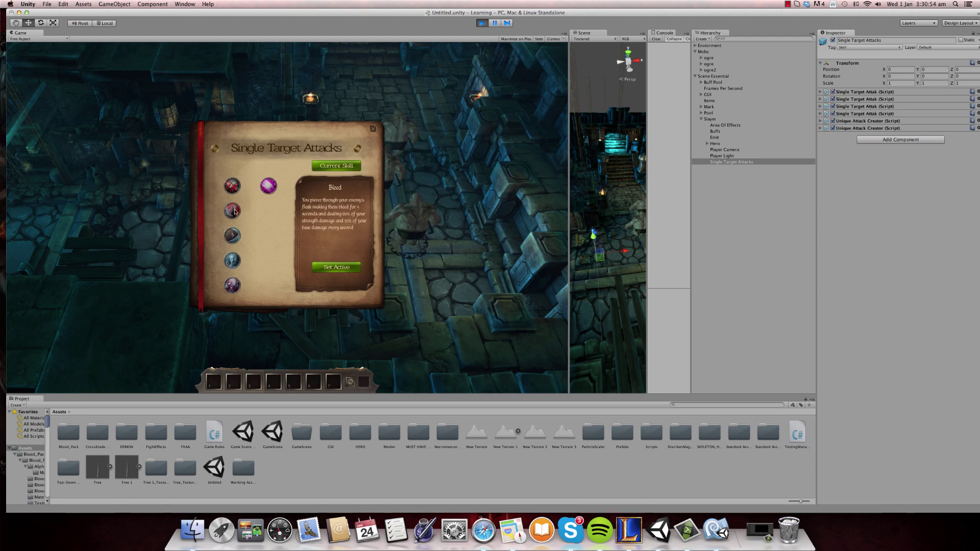
click(232, 234)
Go through the five first-column skills from Bleed to Mark of Death, return to Shatter, and close the skill book
click(232, 191)
click(233, 210)
click(233, 235)
click(233, 261)
click(232, 285)
click(234, 261)
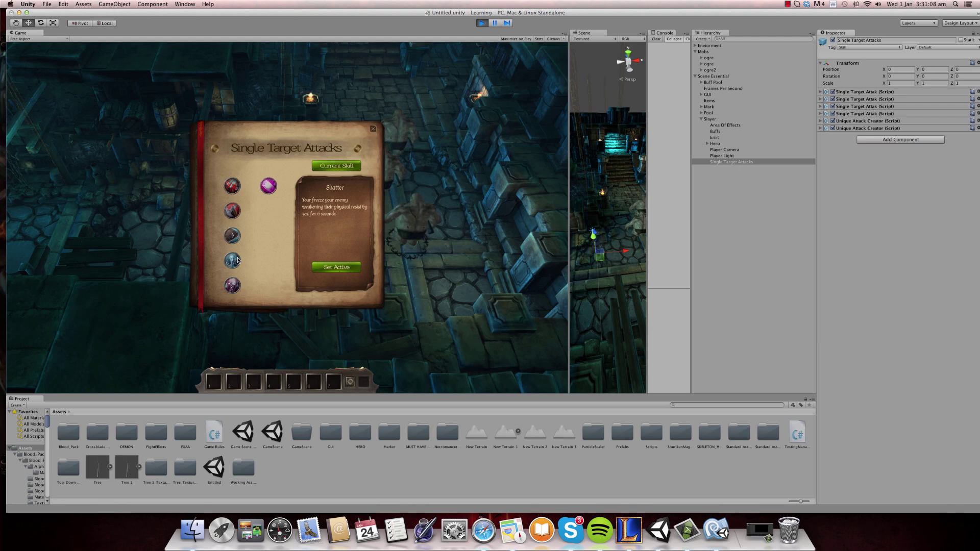
click(373, 129)
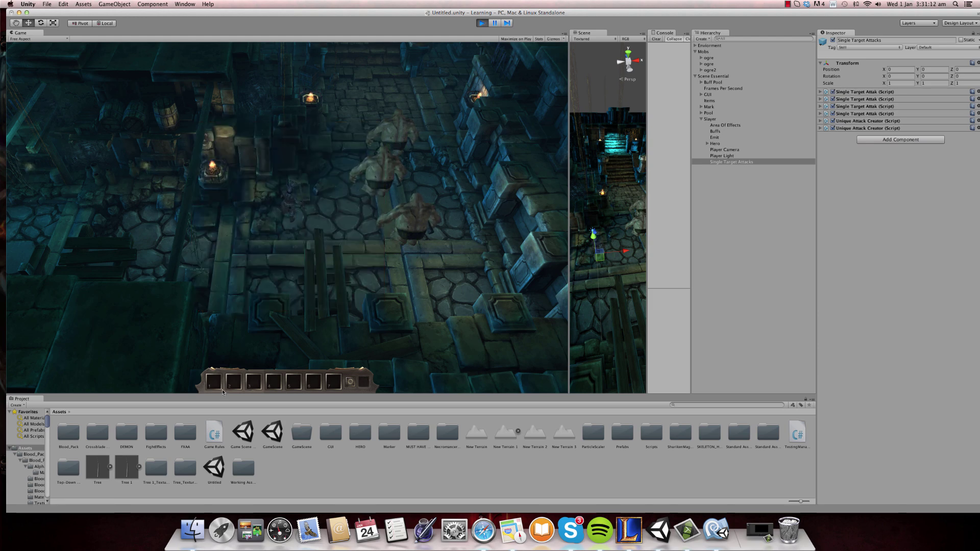
Reopen the skill book, read the Shatter, Mark of Death and Weakening Ground descriptions, and close the book
click(218, 386)
click(233, 261)
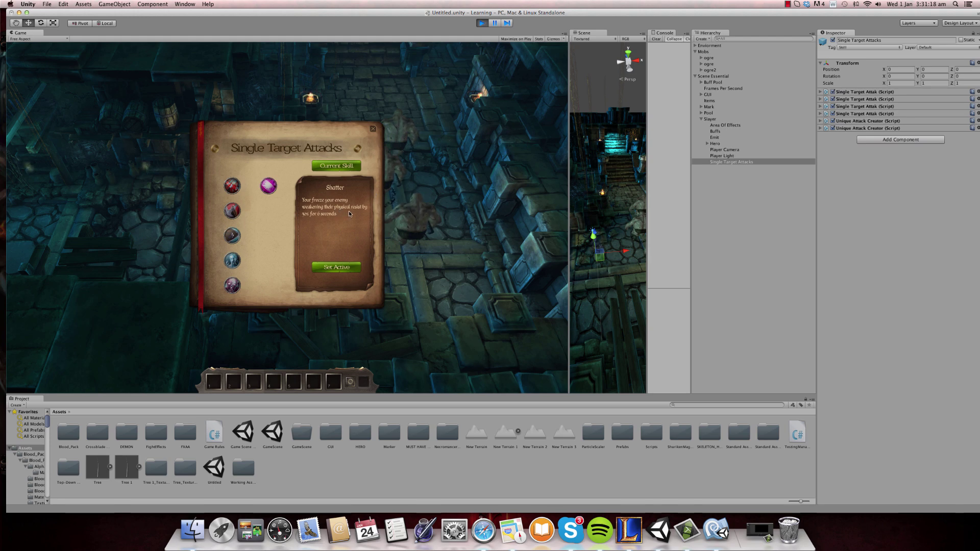
click(235, 287)
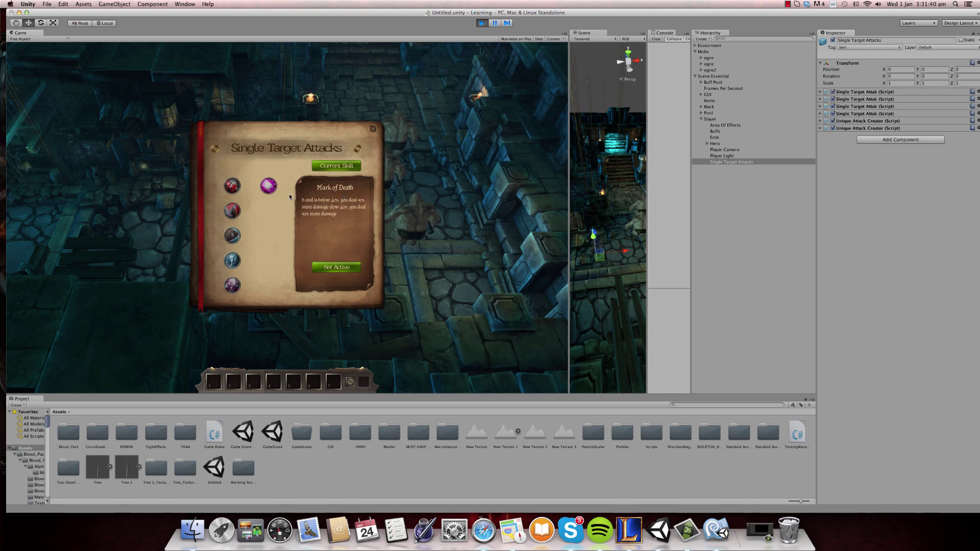
click(269, 187)
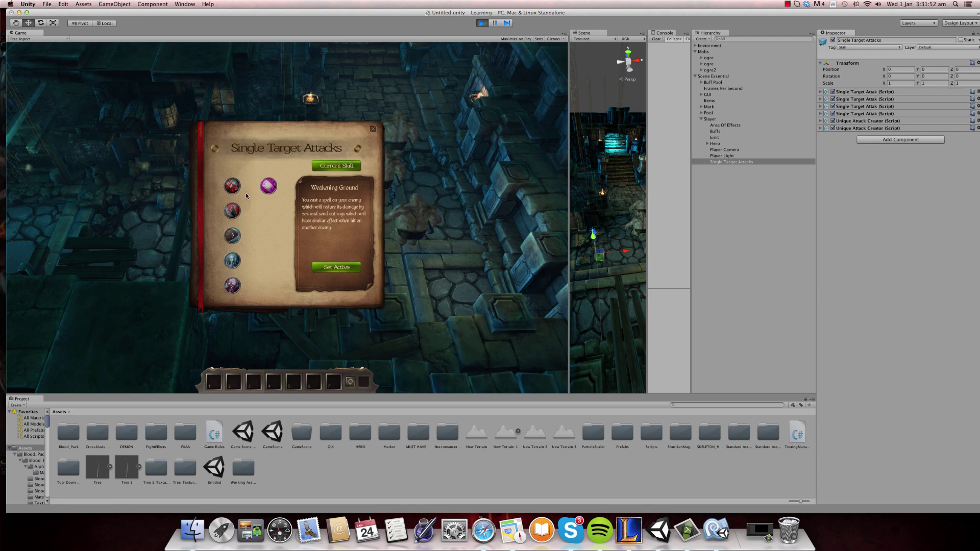
click(371, 130)
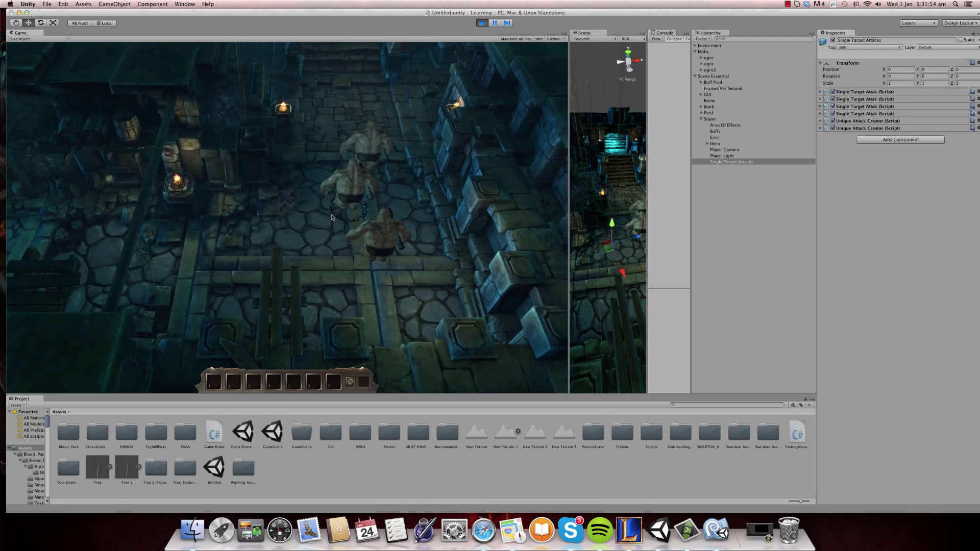
Target the middle ogre in the running game and move the hero back from it
click(331, 218)
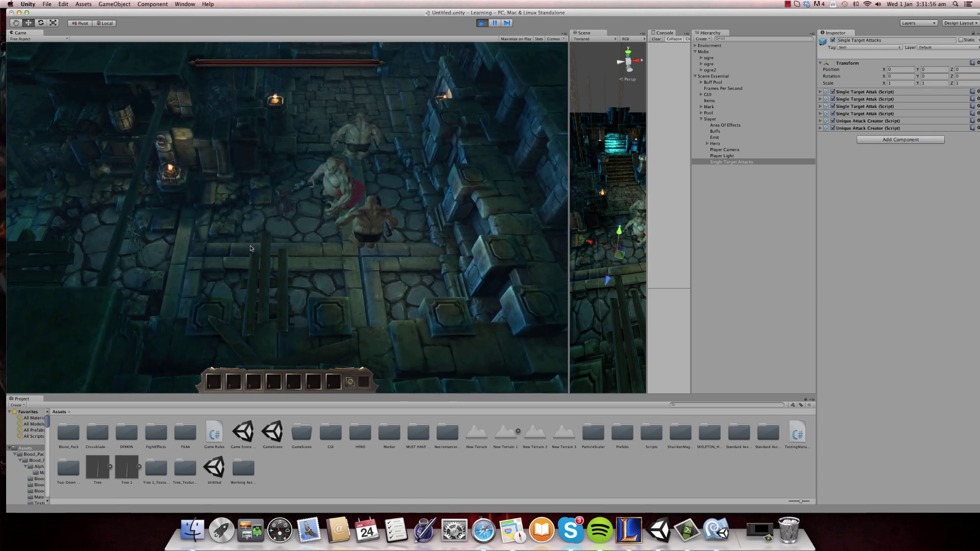
click(254, 237)
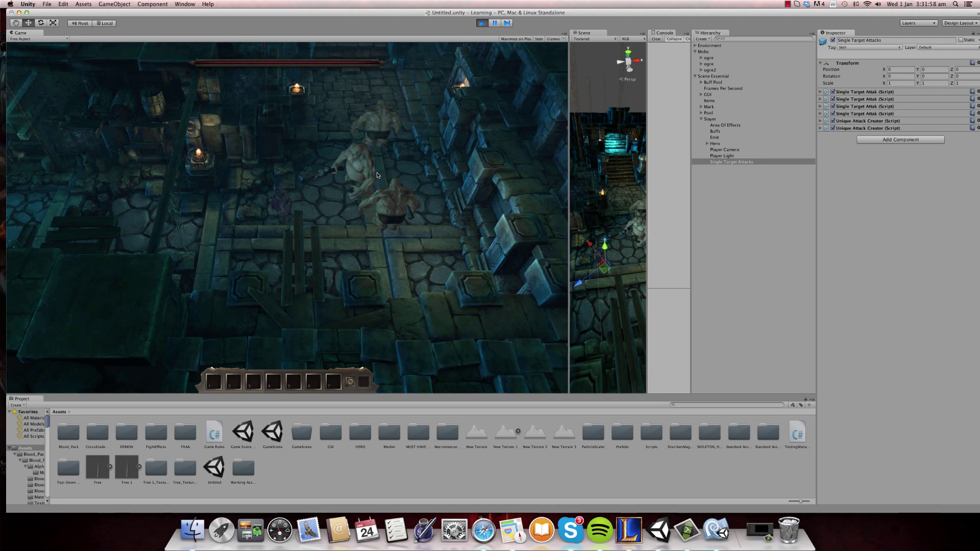
Pause the game, select ogre2, and examine the Dot Damage of the last Dot clone in the Buff Pool
click(495, 23)
click(710, 70)
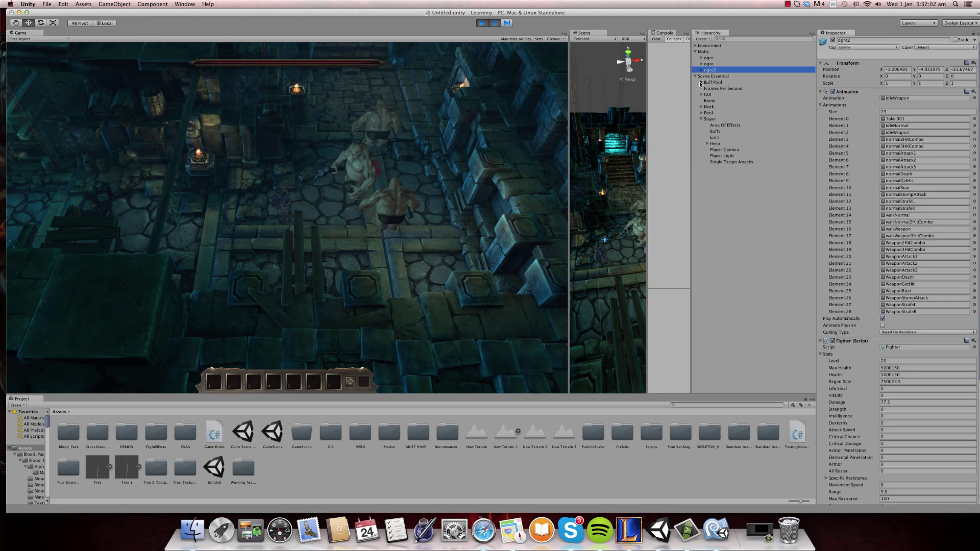
click(701, 82)
click(728, 205)
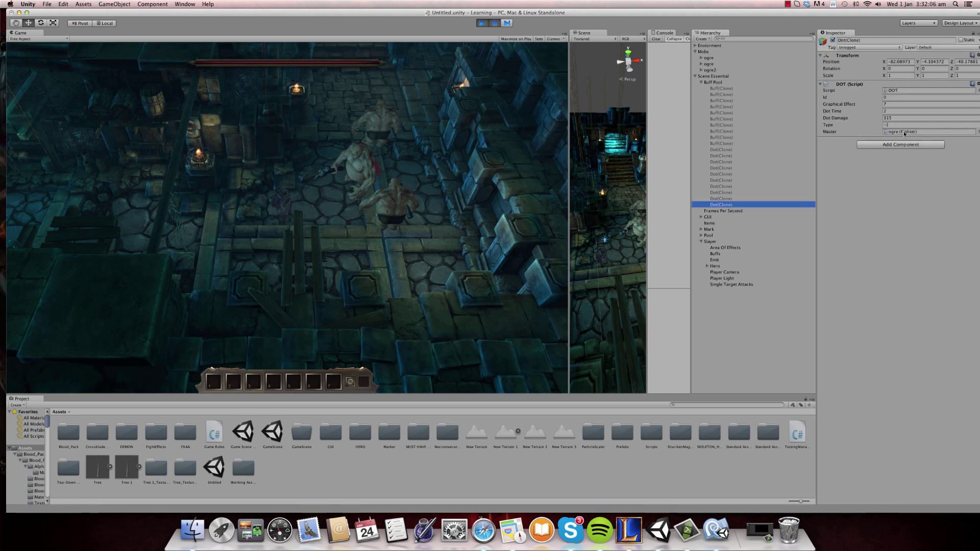
click(876, 119)
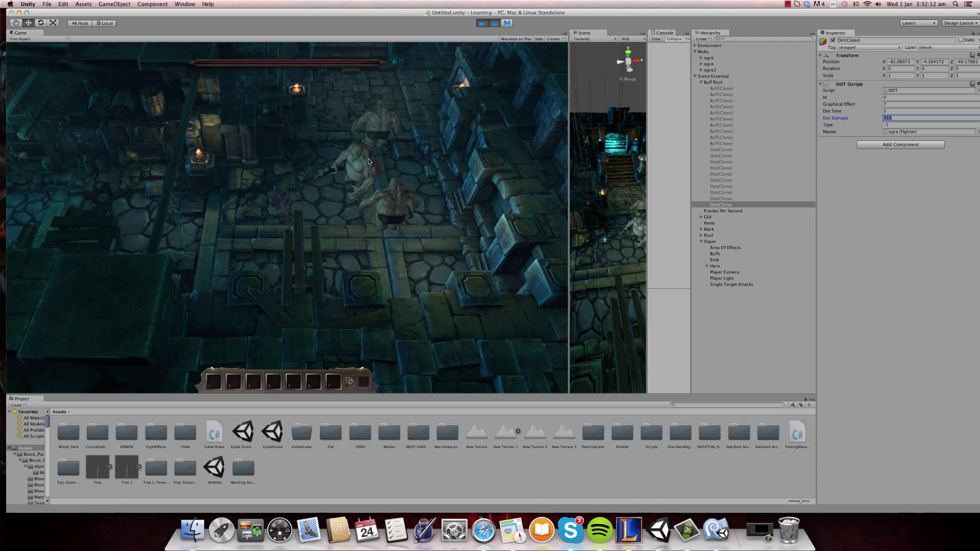
Pause the game during combat, examine the first three buff clones and the third one's Absolute Magnitude, and exit play mode
click(495, 23)
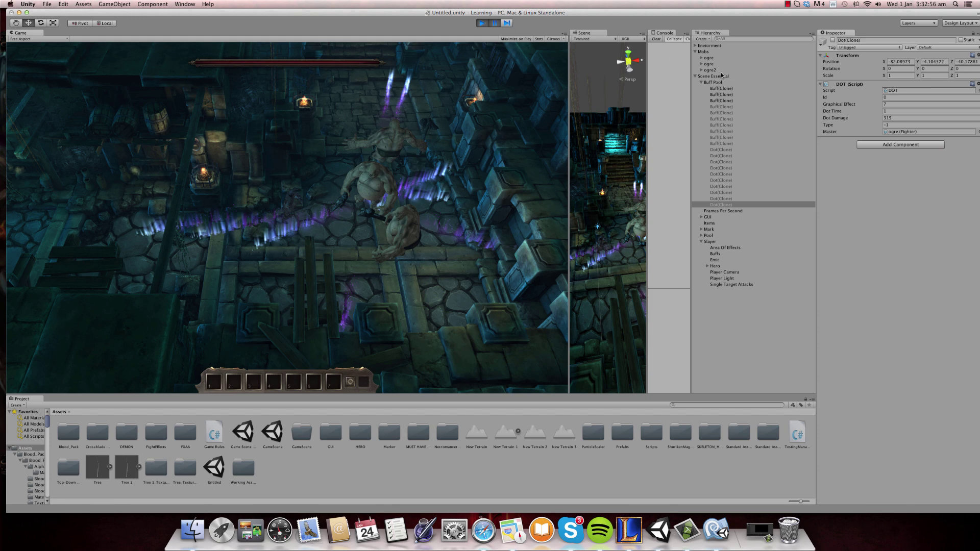
click(732, 89)
click(732, 95)
click(729, 101)
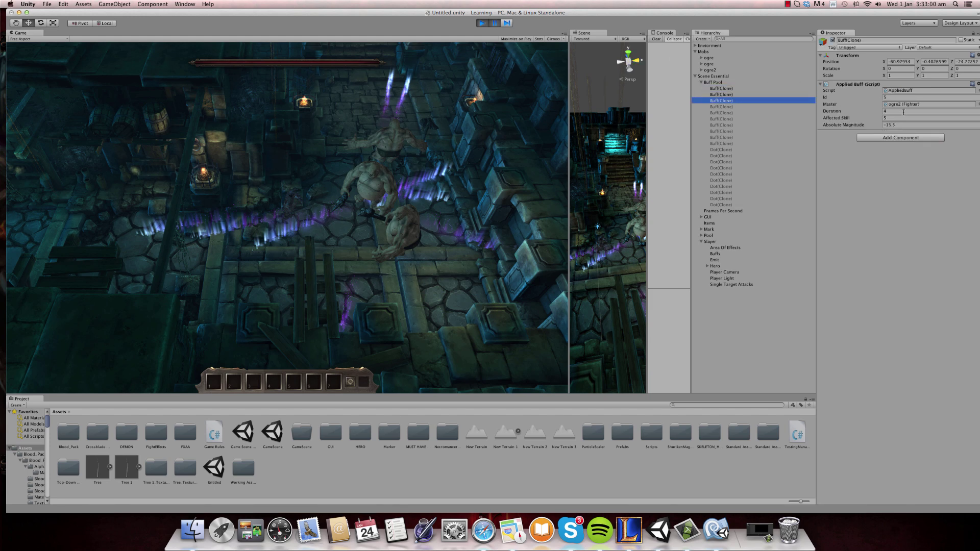
click(888, 126)
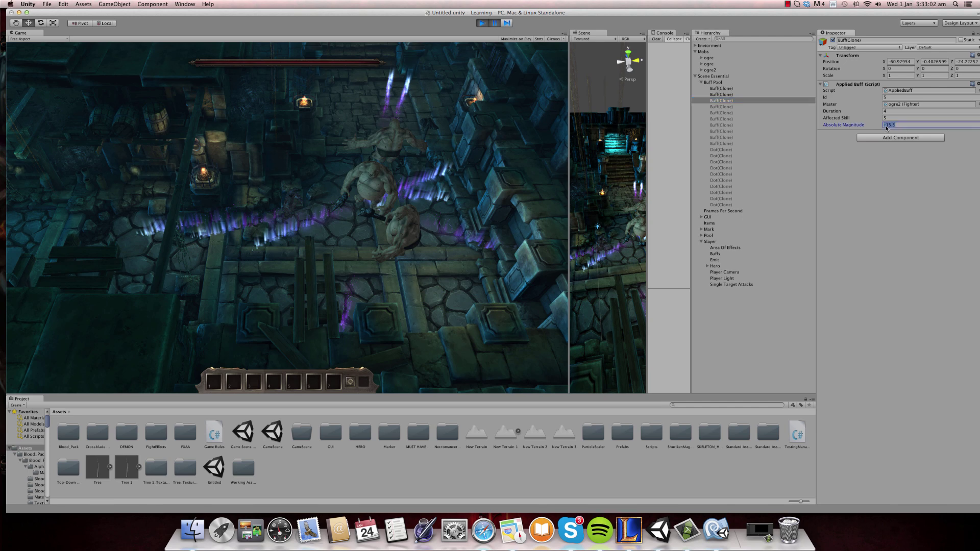
click(483, 24)
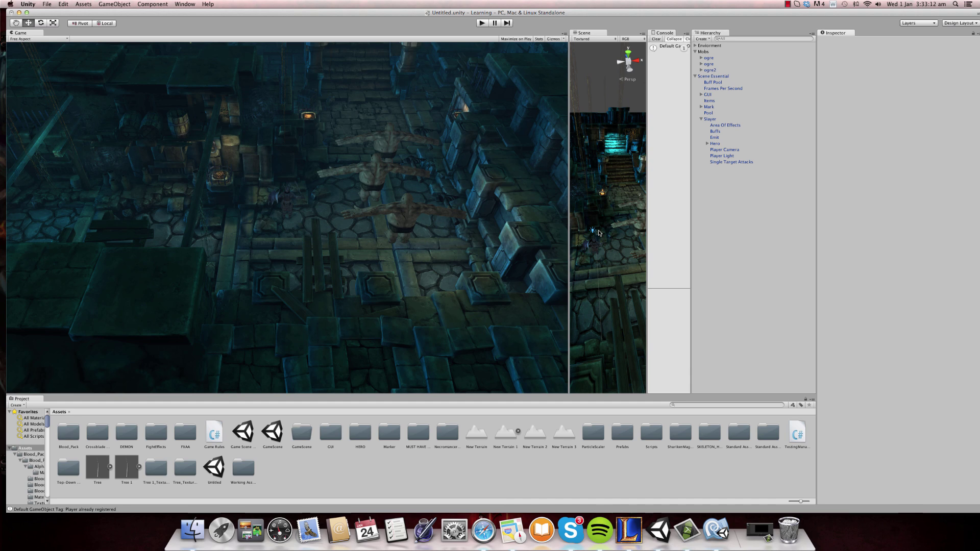
click(788, 4)
click(806, 10)
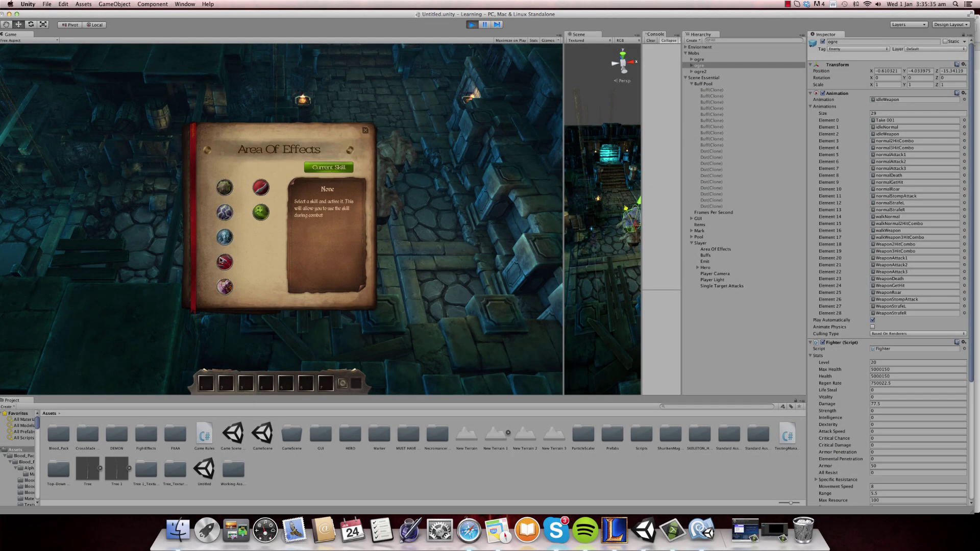
Read the Stomp, Lightning Bolt, Frozen Strike and Bleed it out descriptions on the skill book's Area Of Effects page
click(265, 188)
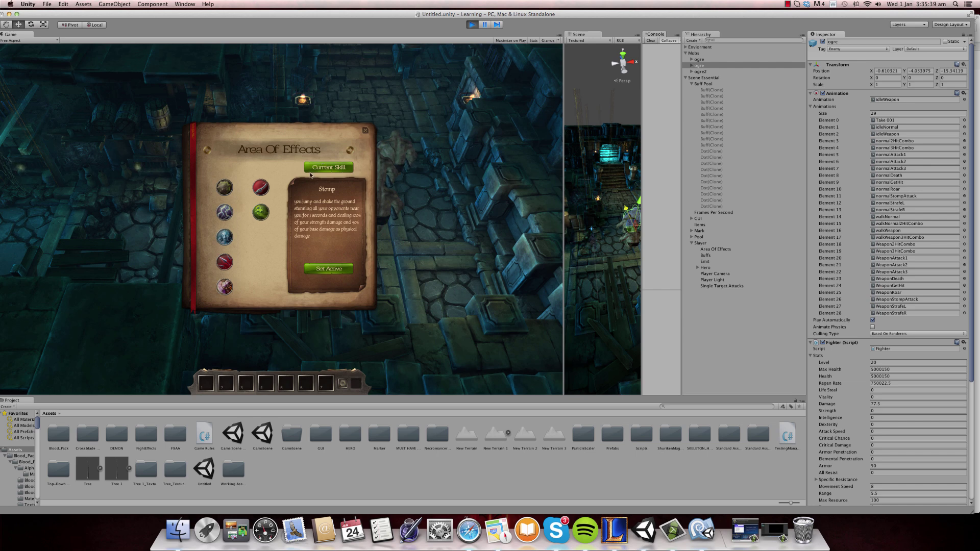
click(229, 211)
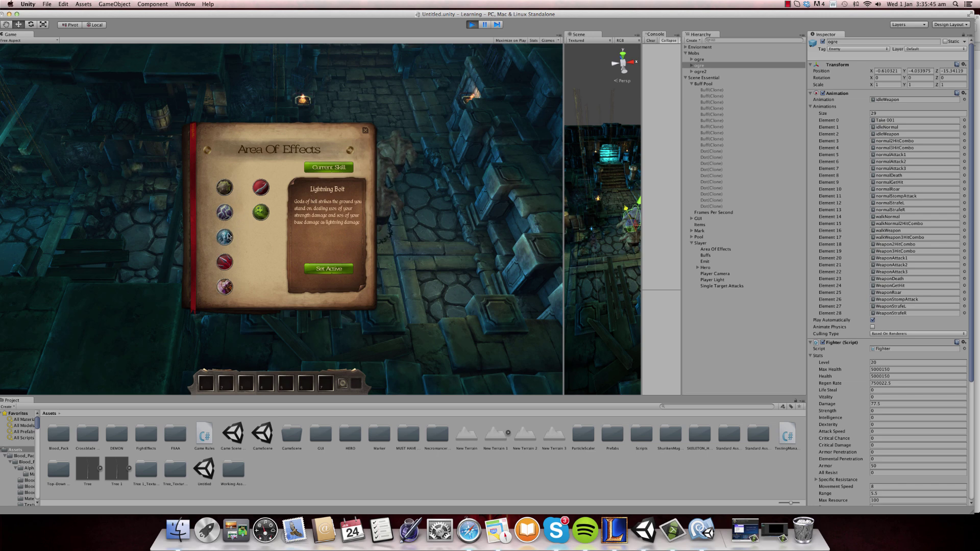
click(227, 192)
click(224, 235)
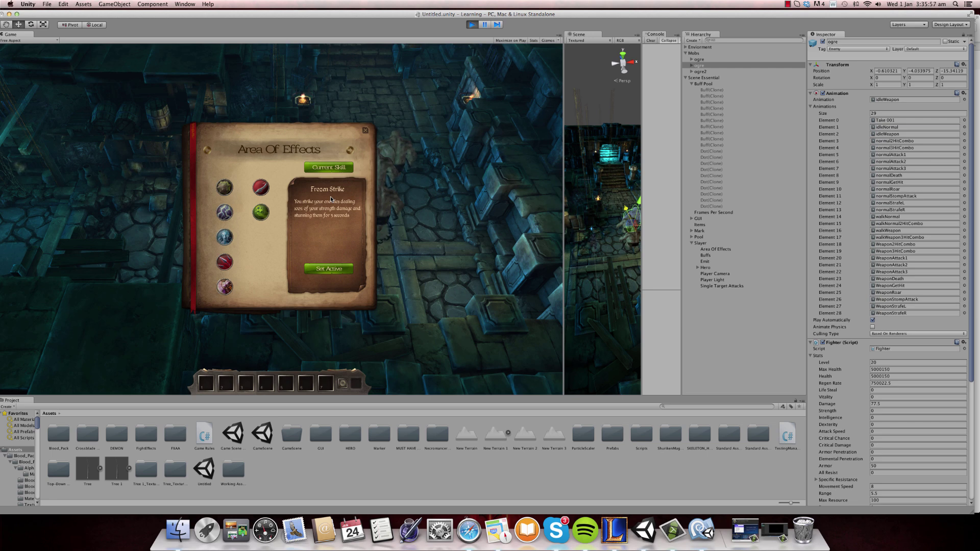
click(228, 262)
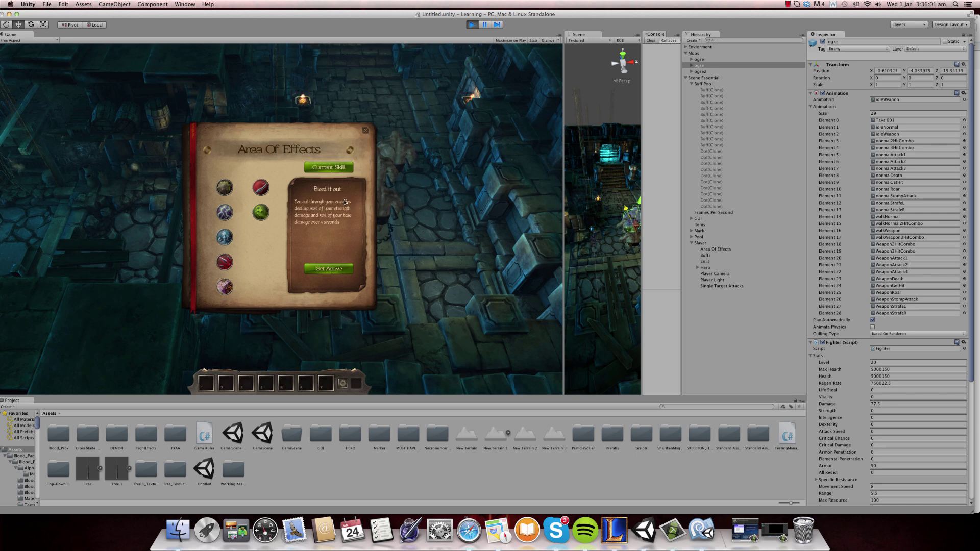
Turn to the Single Target Attacks page, return to Area Of Effects, and read the Hot Strike description
click(352, 151)
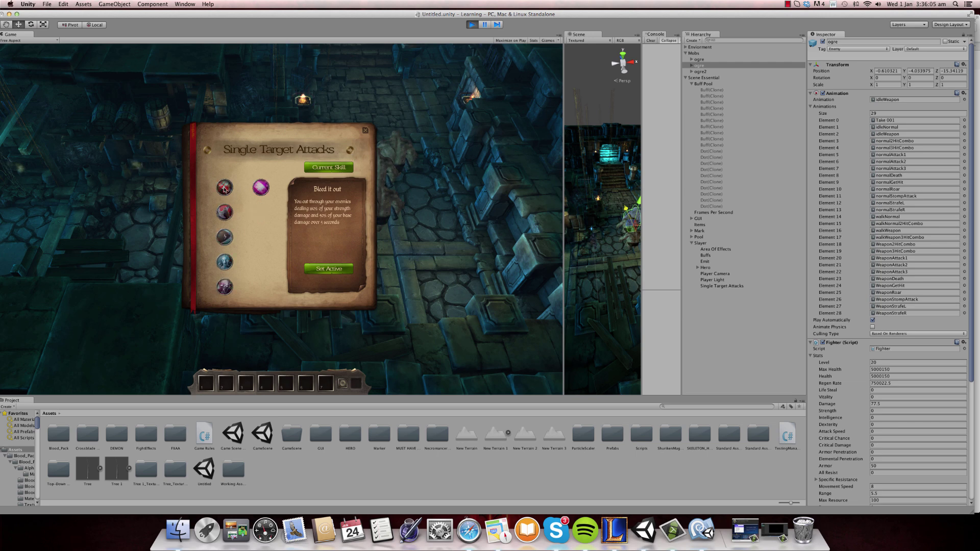
click(207, 151)
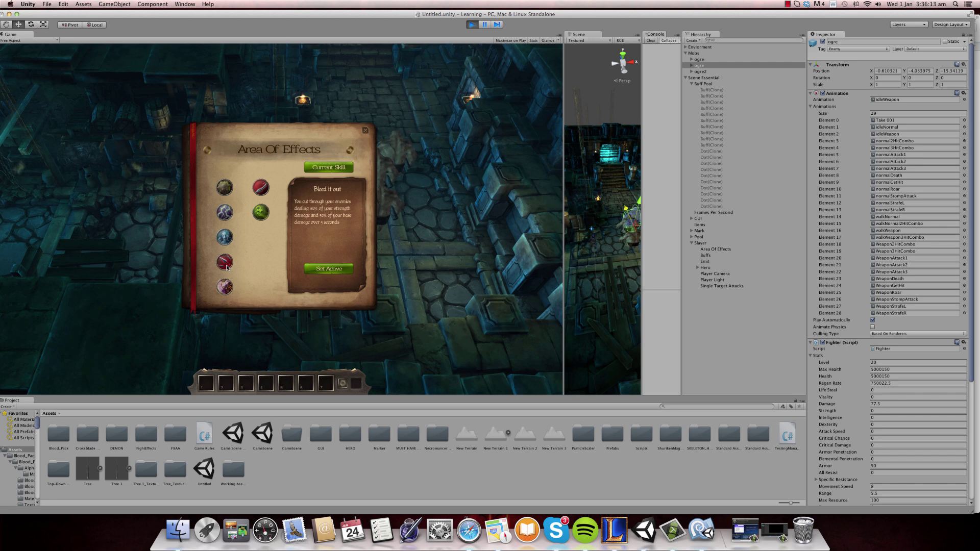
click(225, 290)
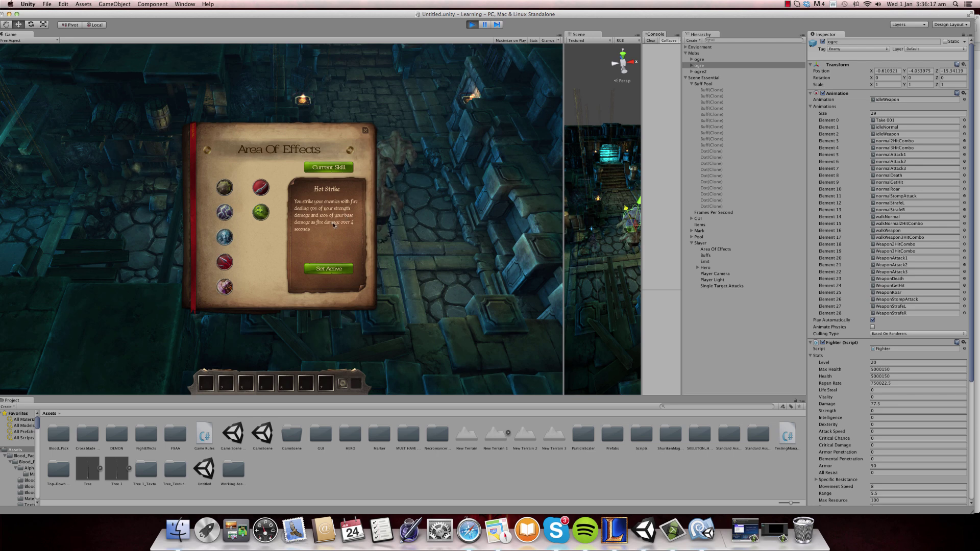
Go through the Area Of Effects skills again, from Stomp and Lightning Bolt down the first column, for comparison
click(227, 192)
click(226, 212)
click(226, 239)
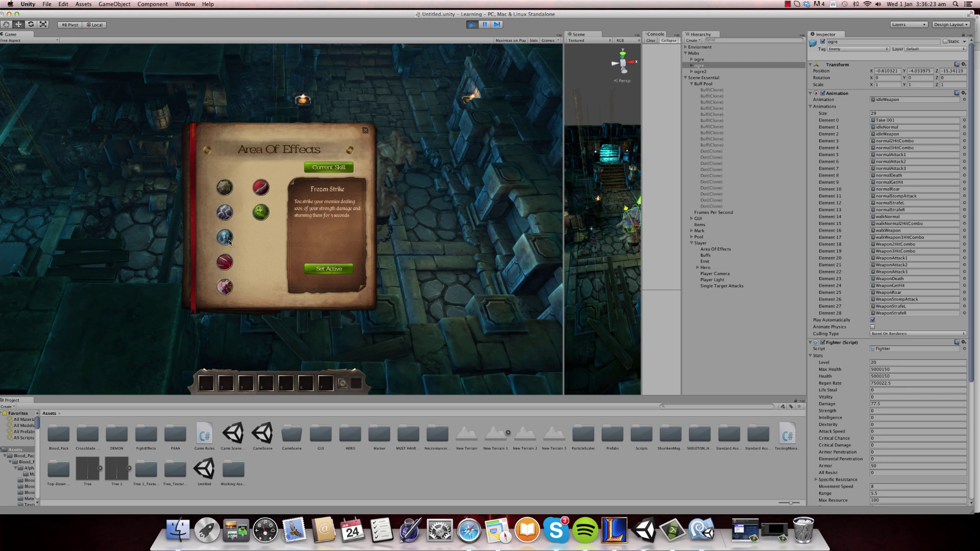
click(227, 257)
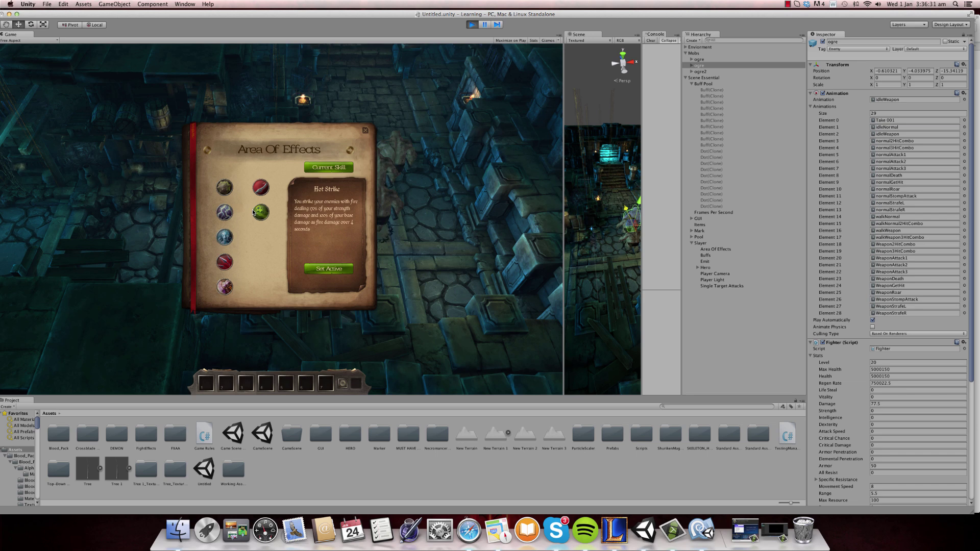
click(222, 188)
click(259, 211)
click(224, 214)
Read the Deadly Strike and Acid Strike descriptions and close the skill book
click(258, 188)
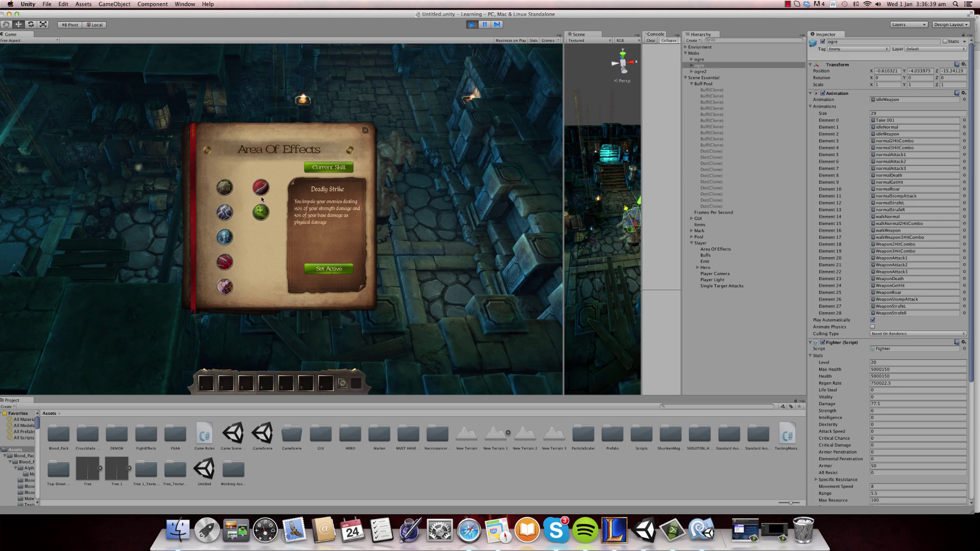
click(262, 214)
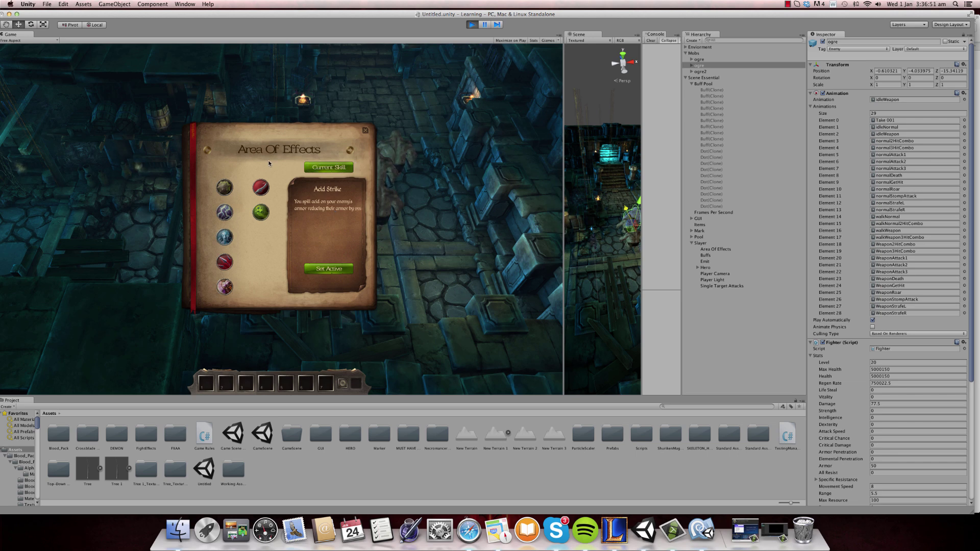
click(365, 130)
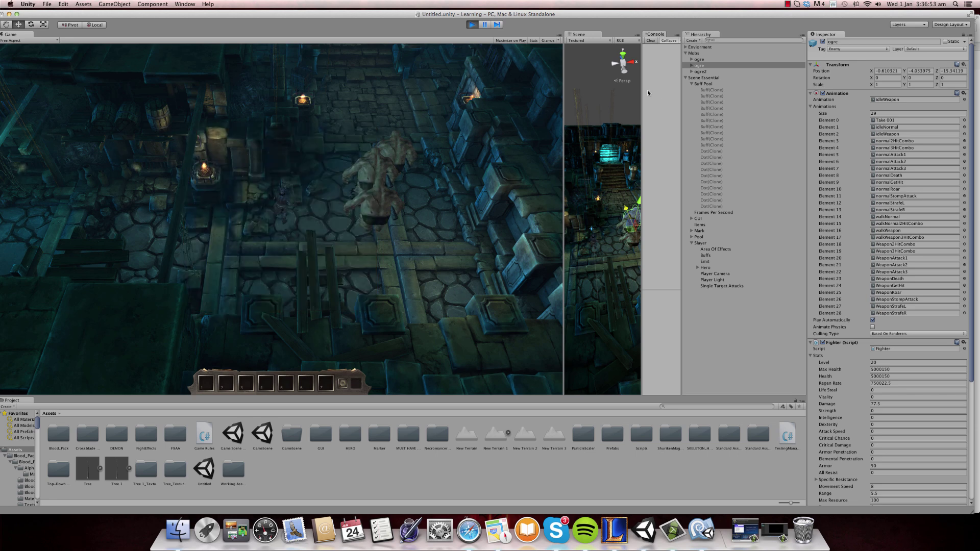
Select the Slayer's Area Of Effects object and briefly view its first Area Of Effect Creator script
click(720, 249)
click(810, 93)
click(810, 95)
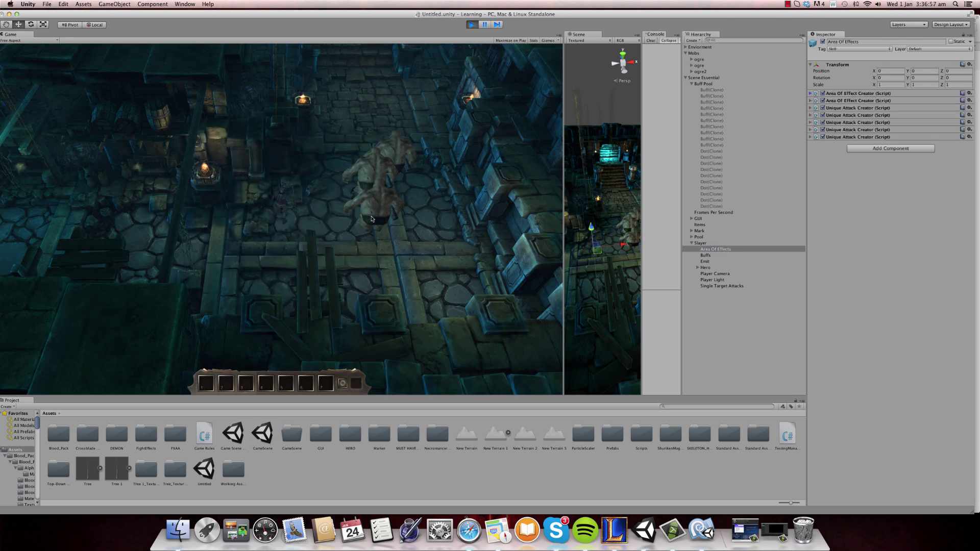
Engage the ogres in the running game and reposition the hero around them
click(345, 220)
click(337, 233)
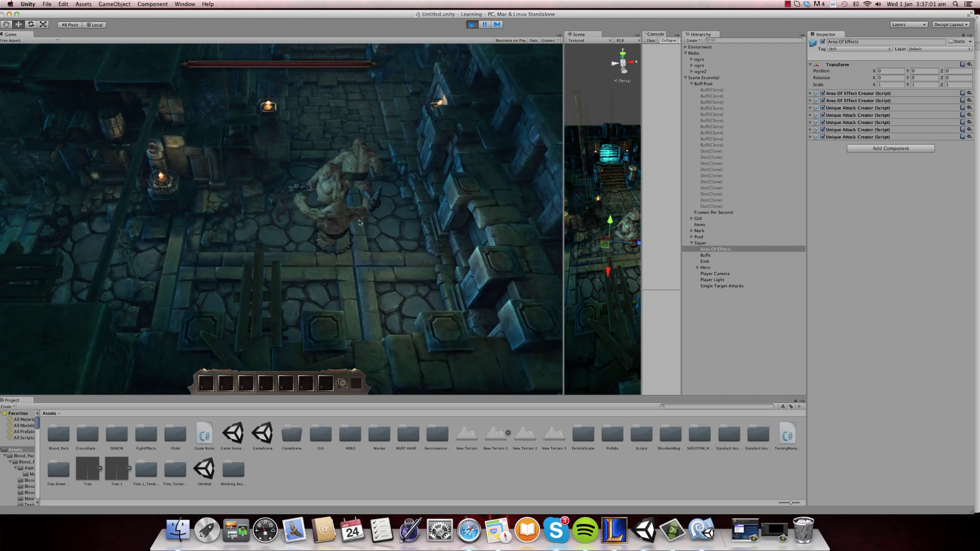
click(351, 230)
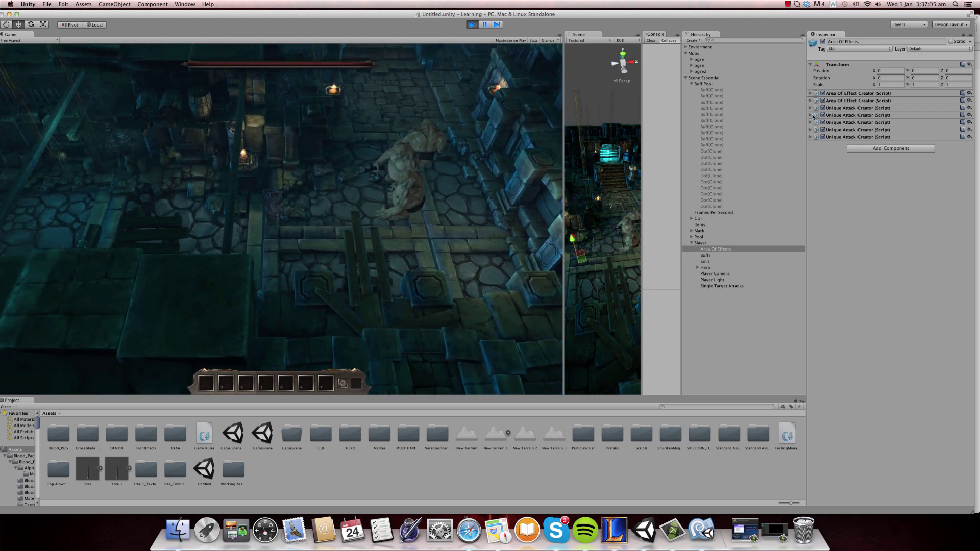
Check the Frozen Strike script settings, use the attack on the ogres, and move the hero back
click(816, 108)
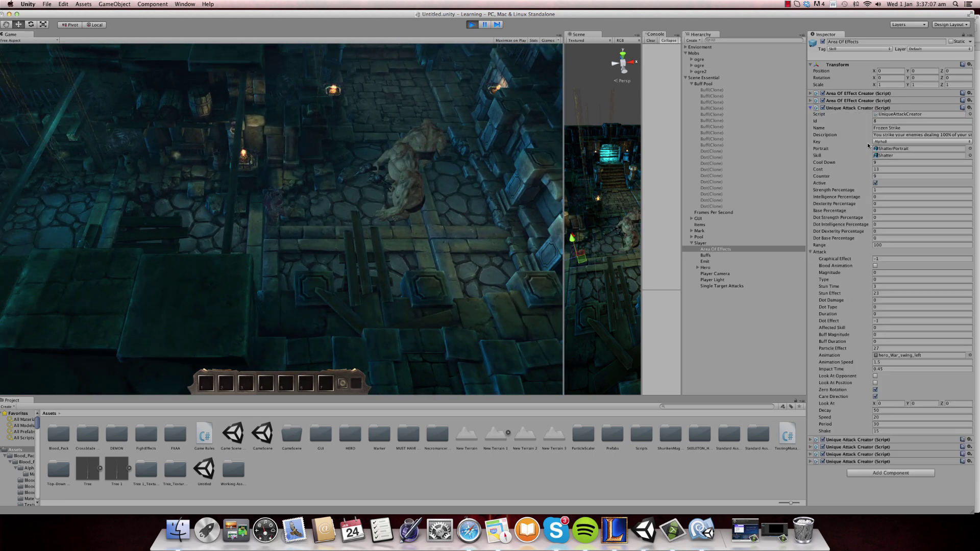
click(812, 108)
click(350, 195)
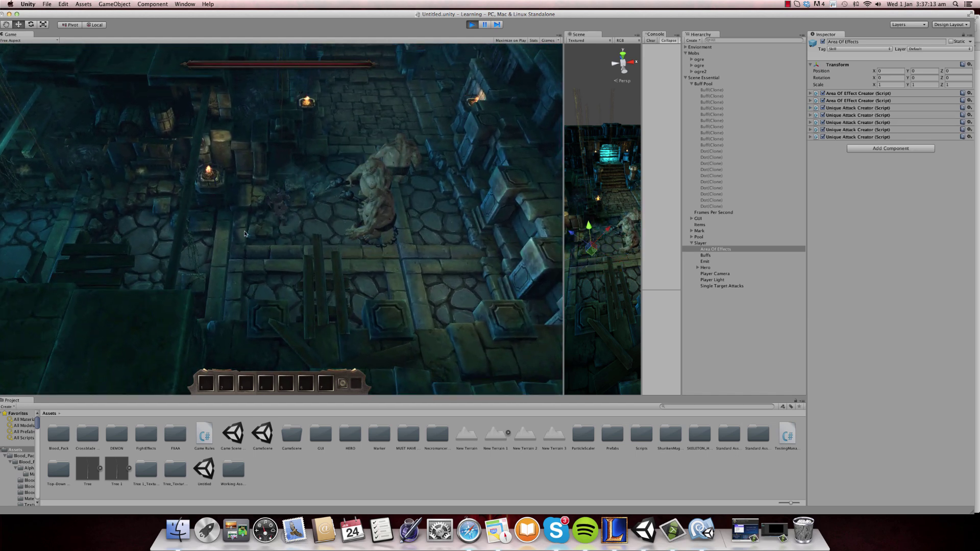
click(260, 239)
click(350, 188)
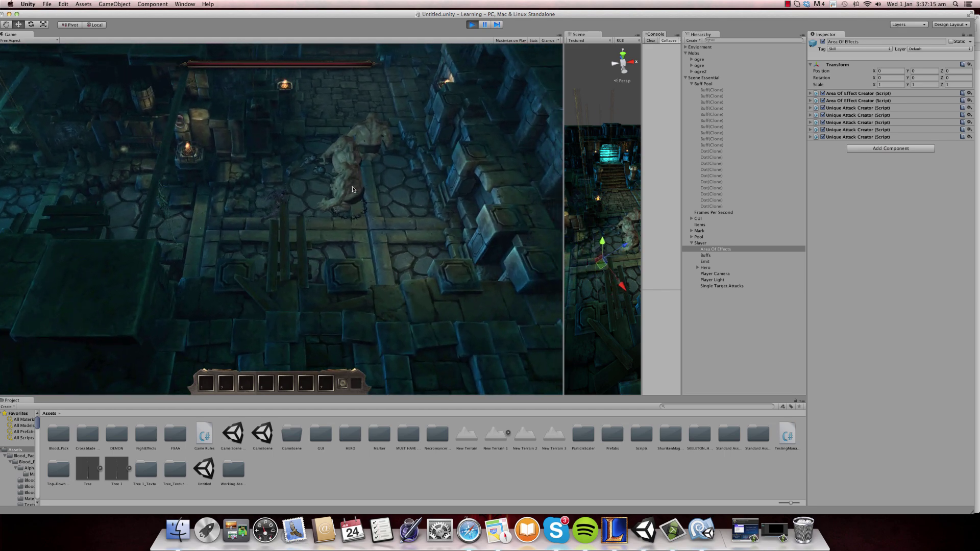
click(350, 188)
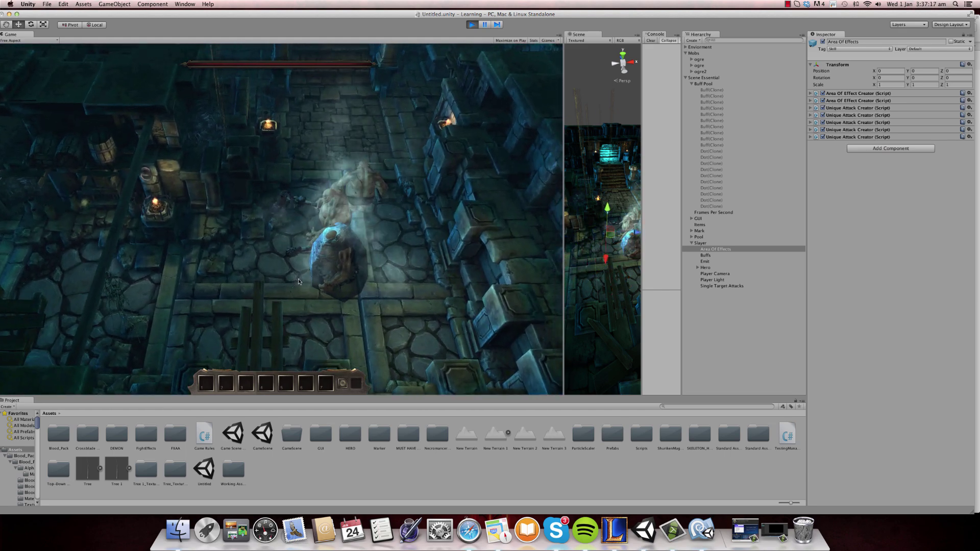
click(290, 282)
click(243, 233)
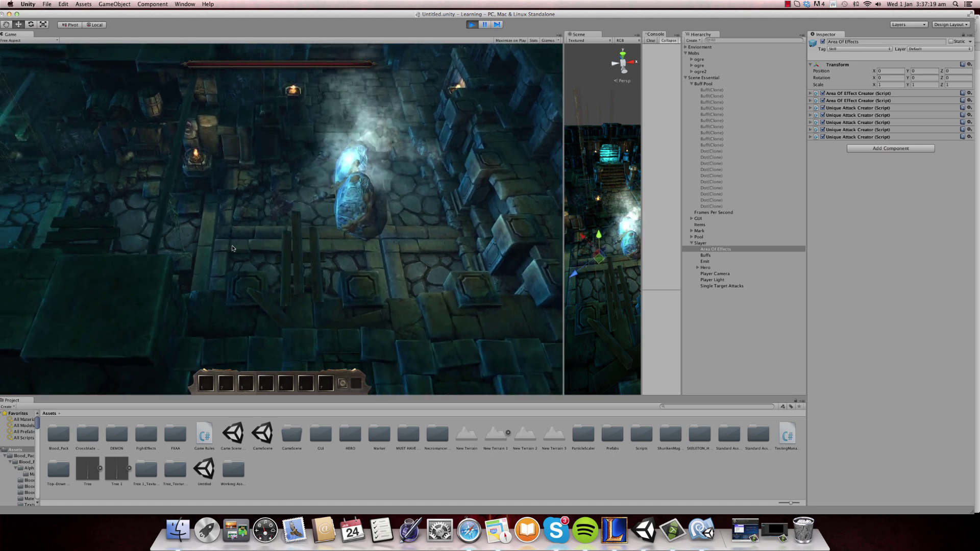
Check the Bleed it out script settings, use the attack on the ogres, and move the hero around them
click(811, 115)
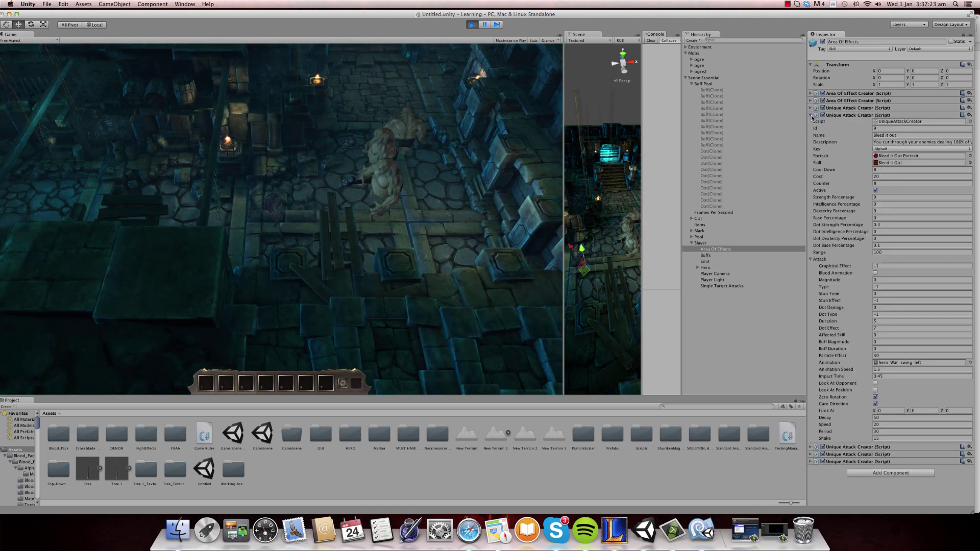
click(811, 116)
click(339, 170)
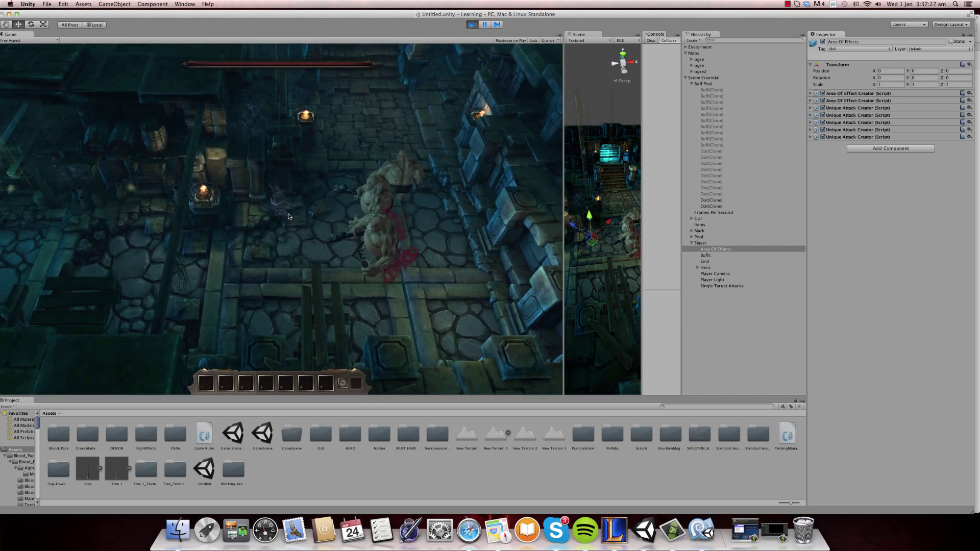
click(232, 255)
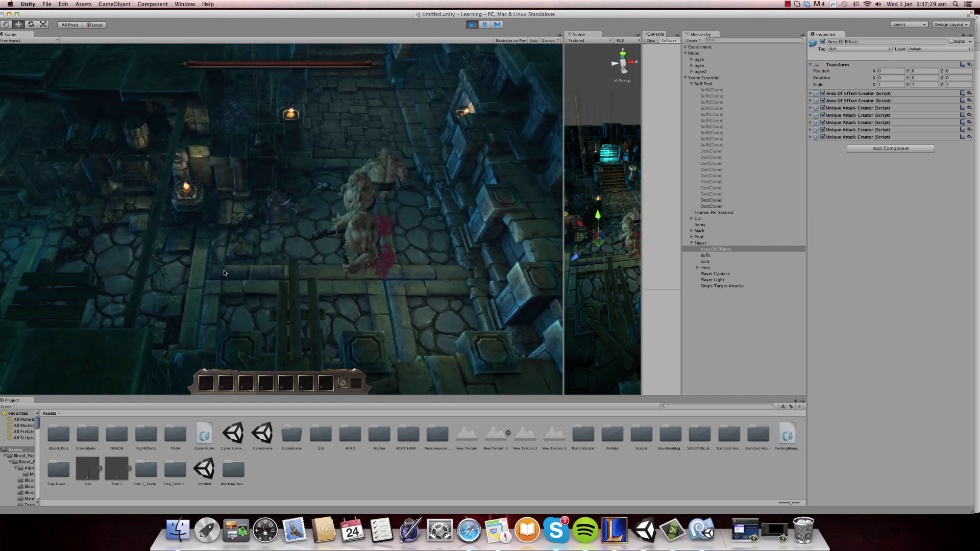
click(341, 147)
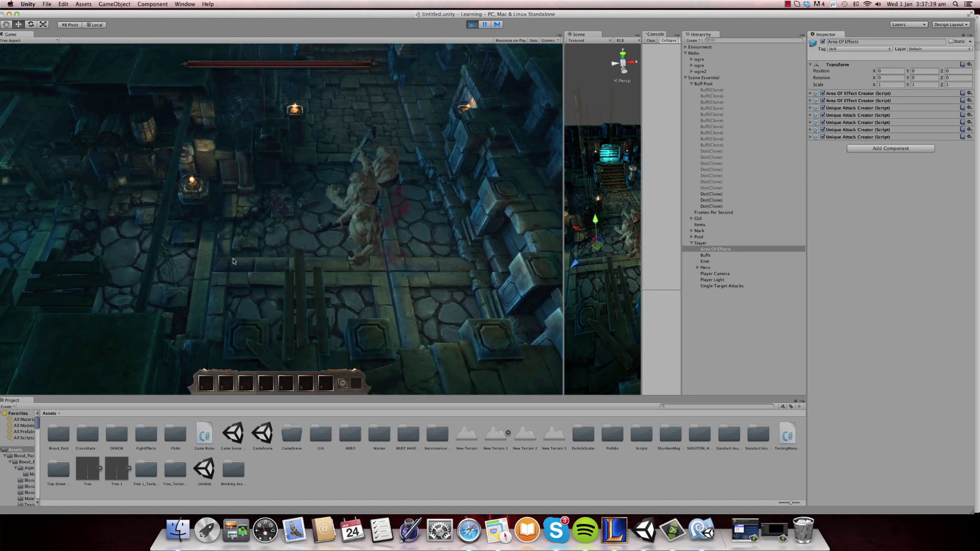
Check the Hot Strike script settings, use the attack on the ogres, and review the script's damage-over-time values
click(810, 115)
click(810, 115)
click(810, 123)
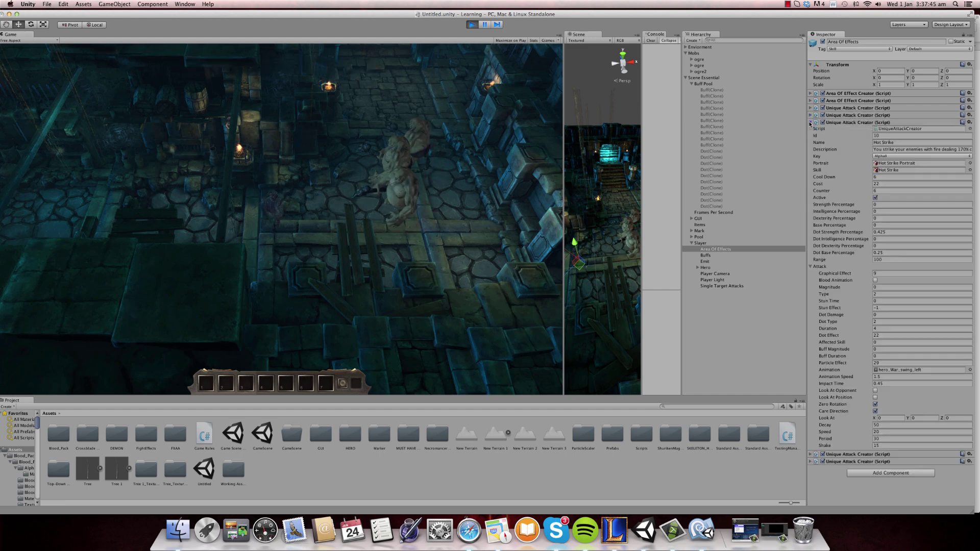
click(810, 122)
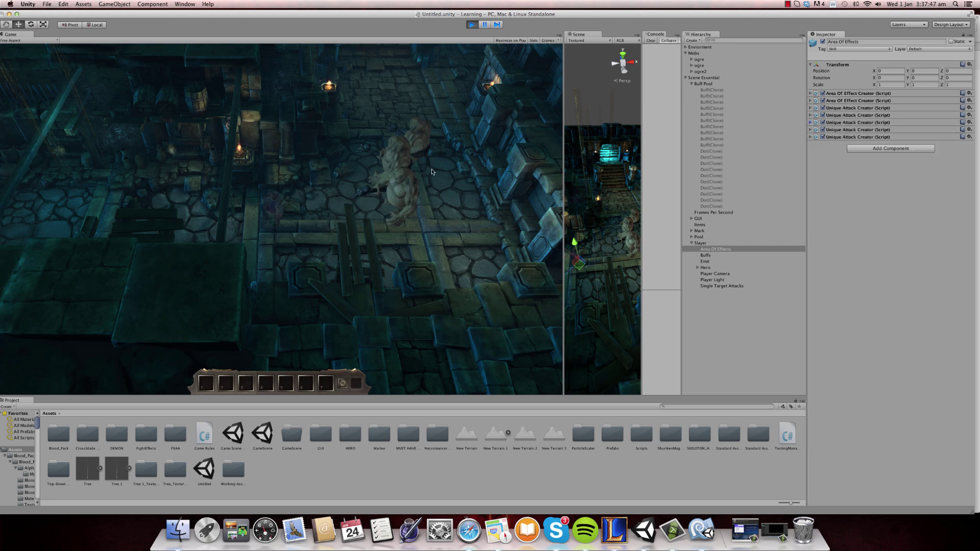
click(358, 188)
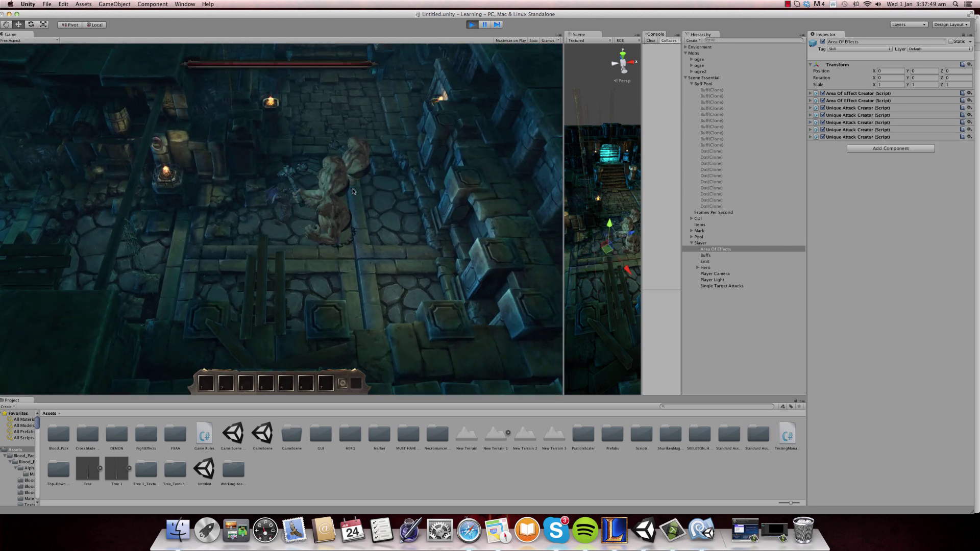
click(241, 247)
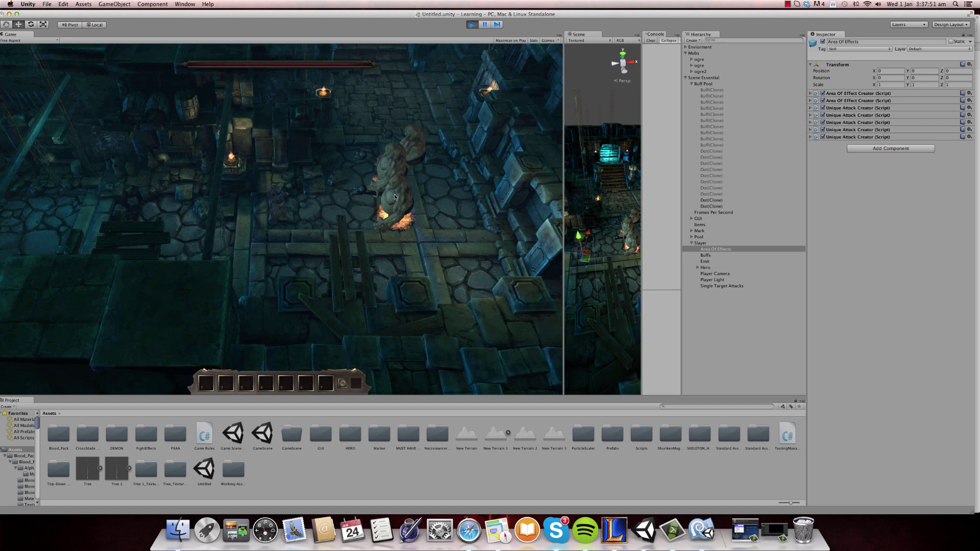
click(811, 122)
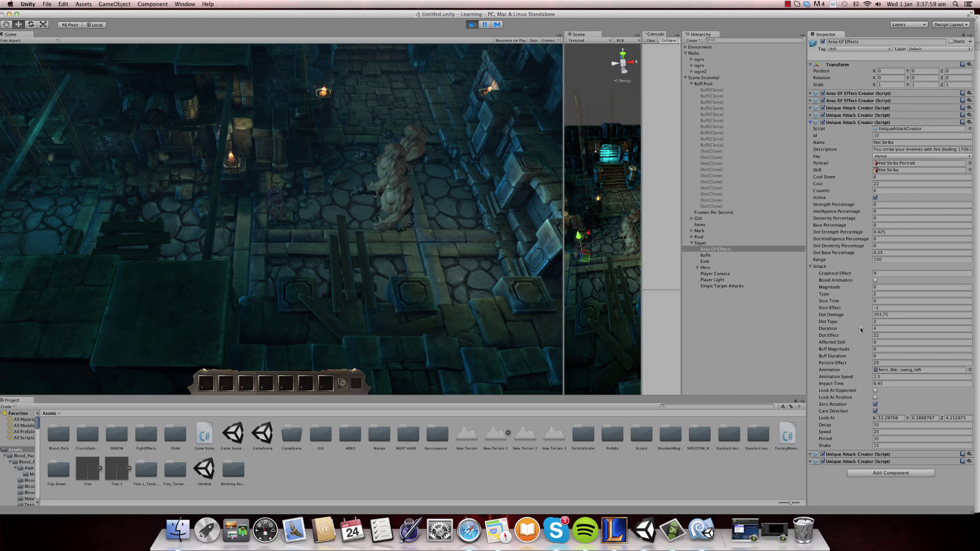
click(811, 123)
Check the Deadly Strike script settings, use the attack on the ogres while moving the hero around, and review the script again
click(810, 130)
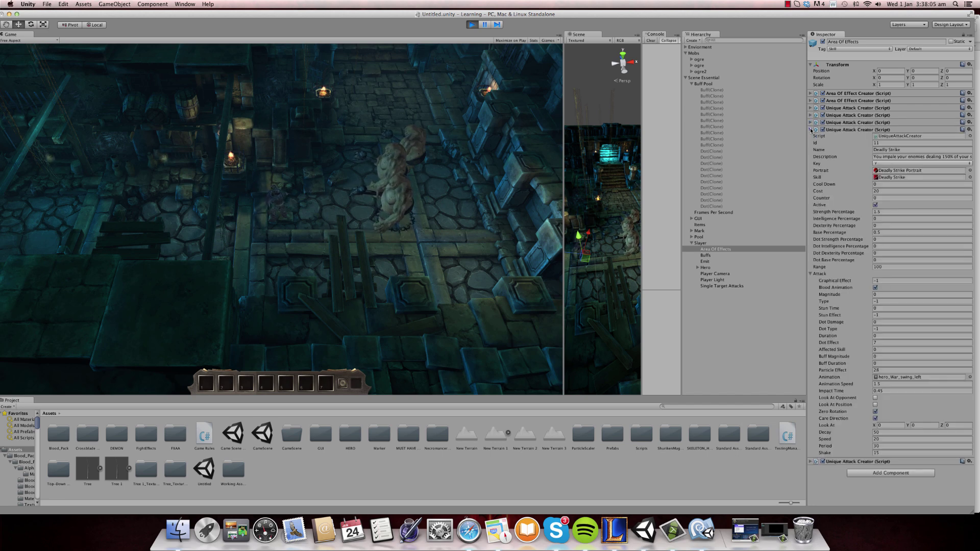
click(811, 130)
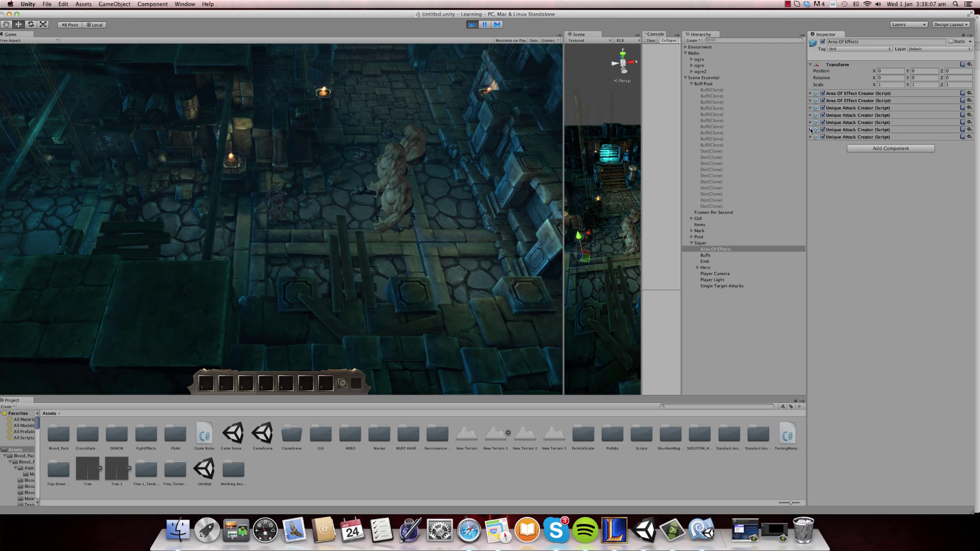
click(334, 213)
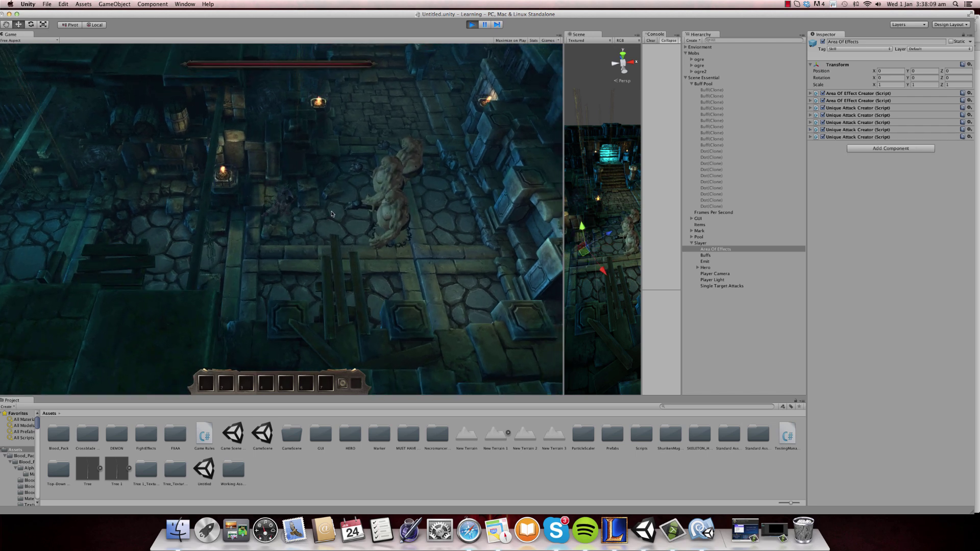
click(277, 189)
click(387, 247)
click(305, 224)
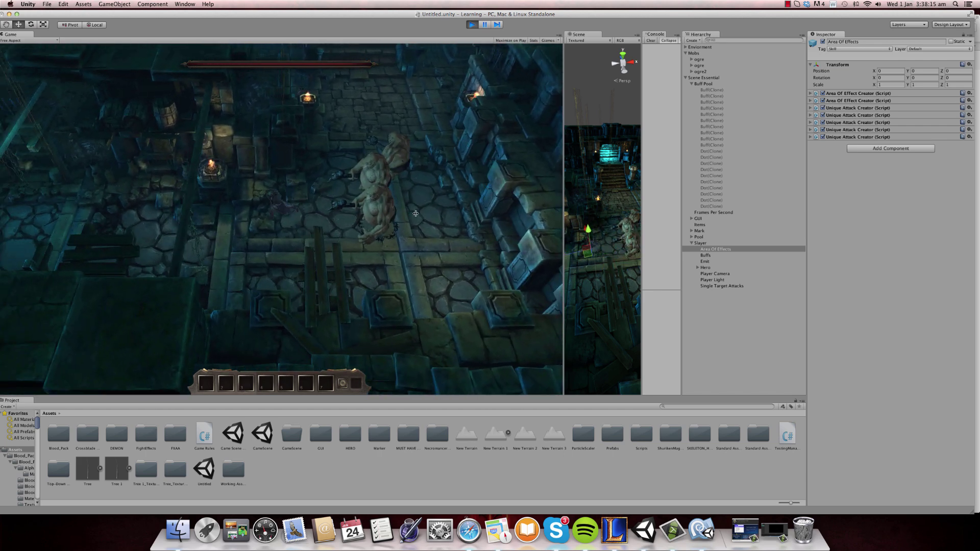
click(811, 129)
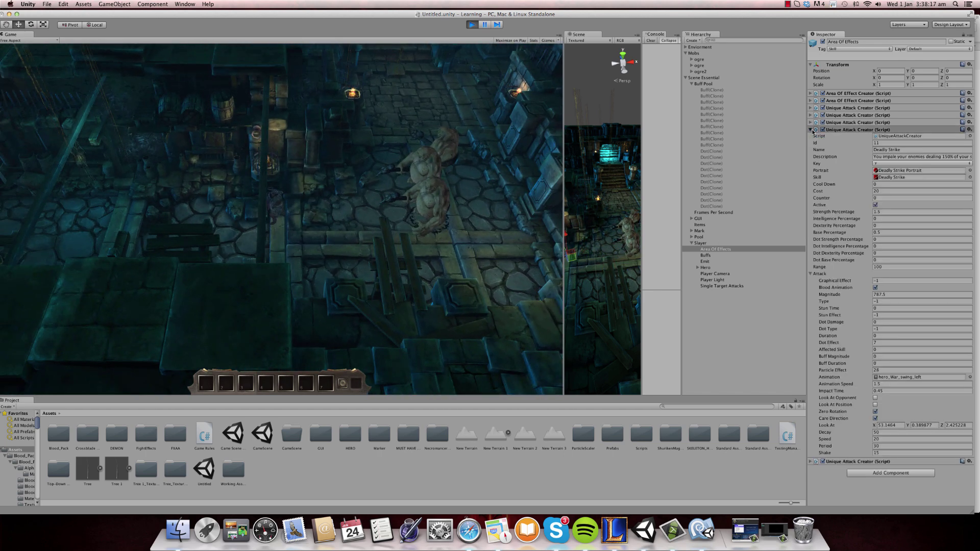
click(811, 130)
Check the Acid Strike script settings and move the hero toward the ogres
click(811, 137)
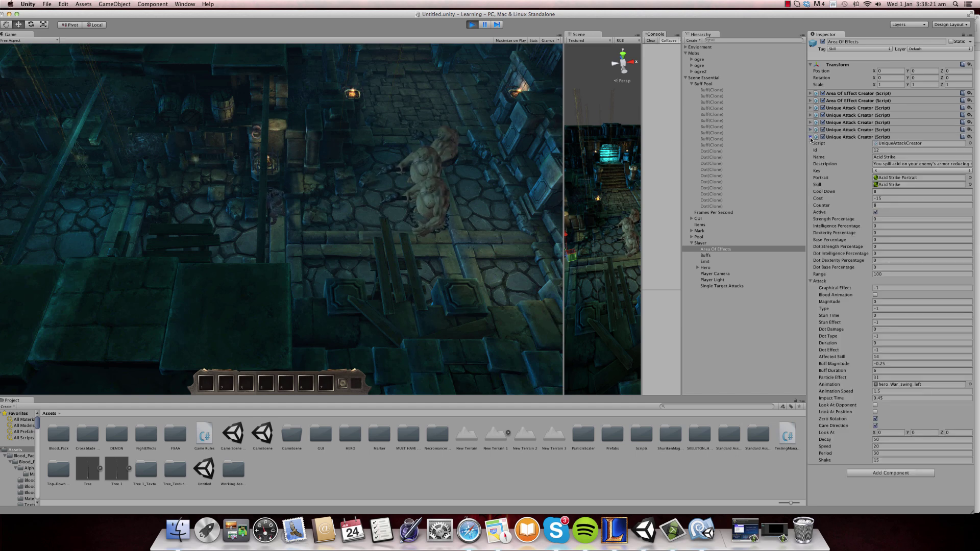
click(811, 137)
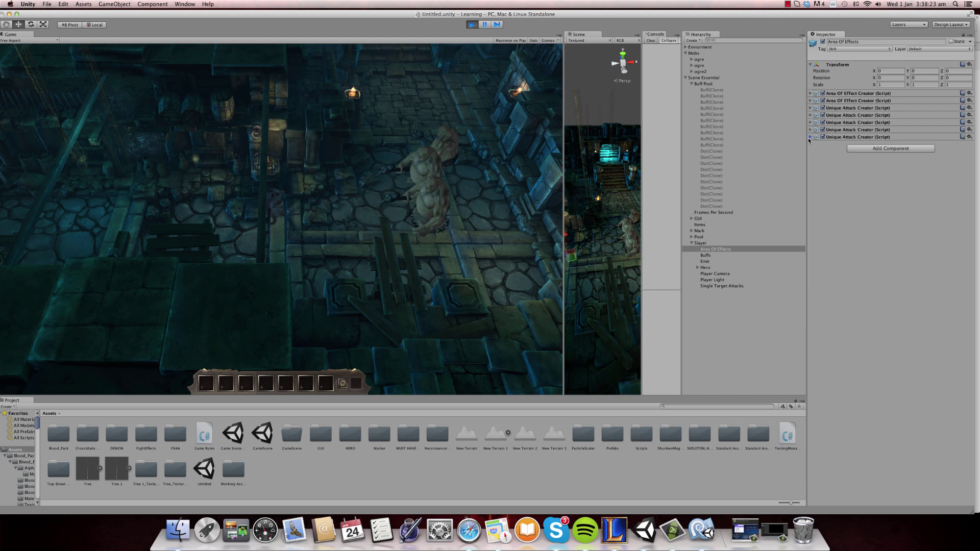
click(373, 203)
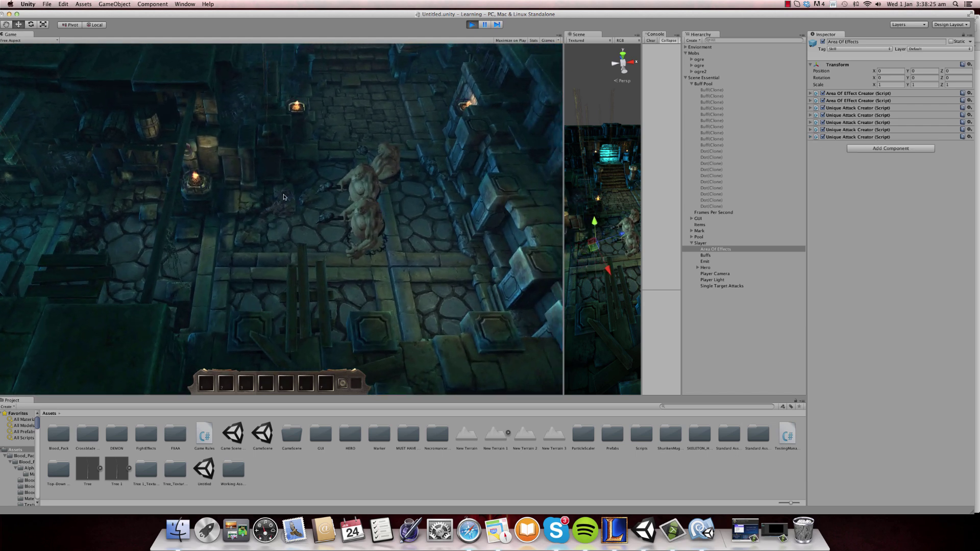
Select the ogres under Mobs, locate the first one in the scene, and examine its Fighter script stats, including Armor
click(712, 65)
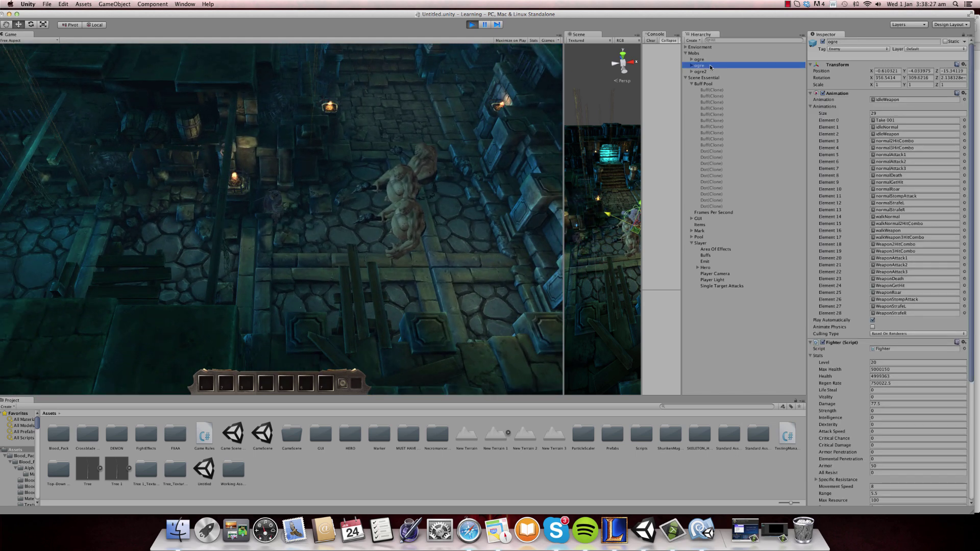
scroll(868, 306, down, 5)
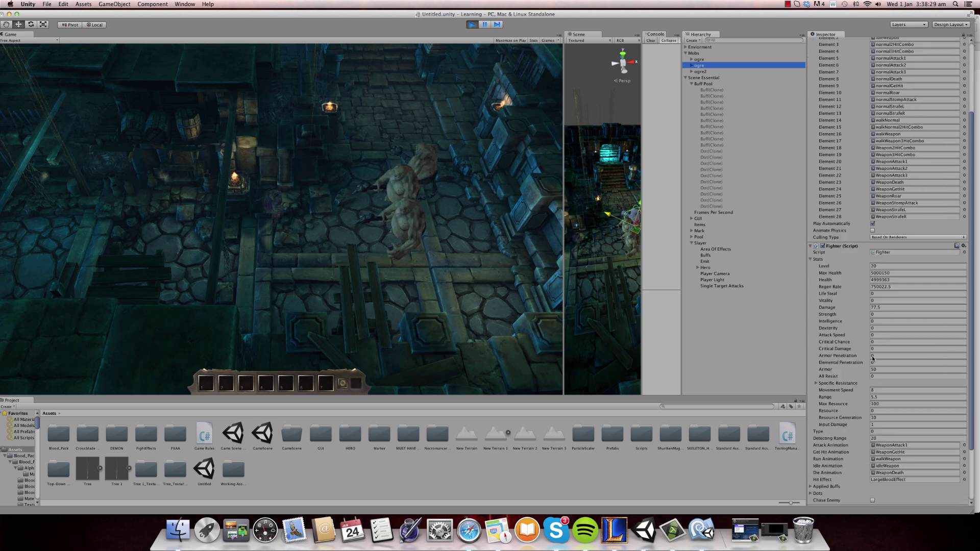
click(622, 228)
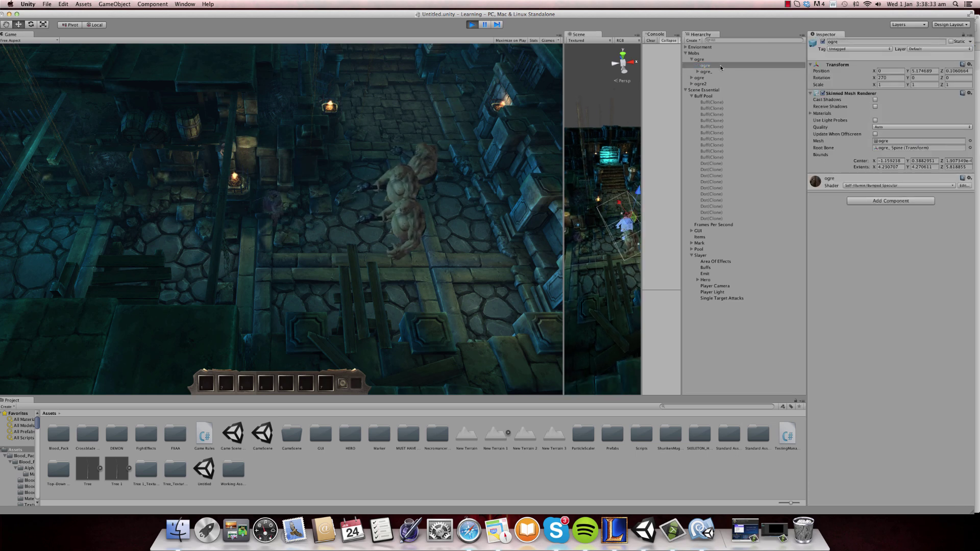
click(705, 60)
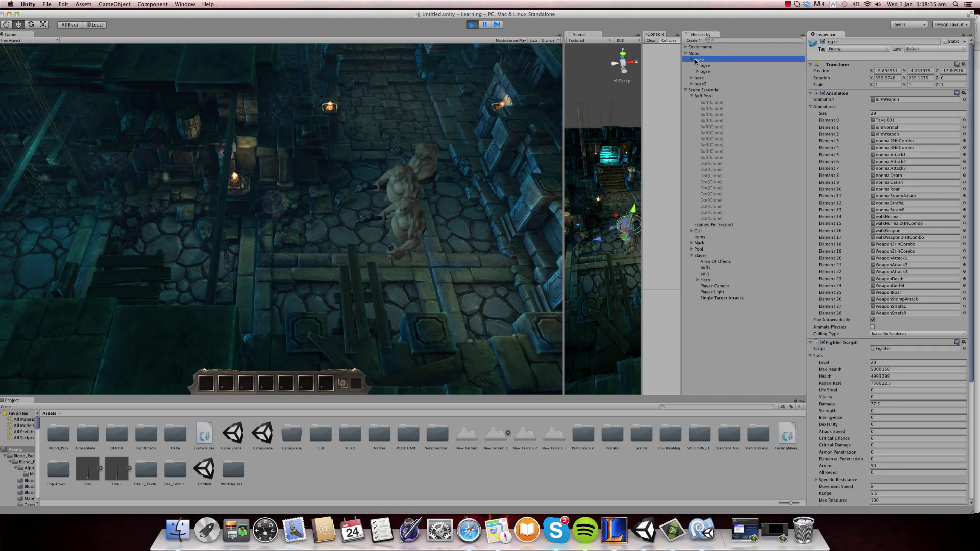
click(691, 59)
mouse_move(602, 242)
alt+mouse_down()
mouse_move(552, 255)
mouse_move(608, 257)
alt+mouse_up()
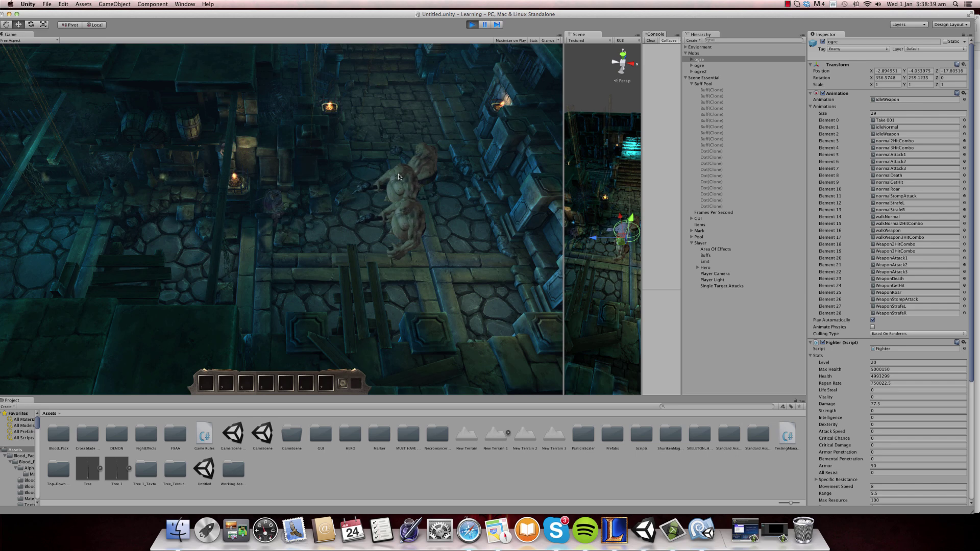
scroll(947, 297, down, 5)
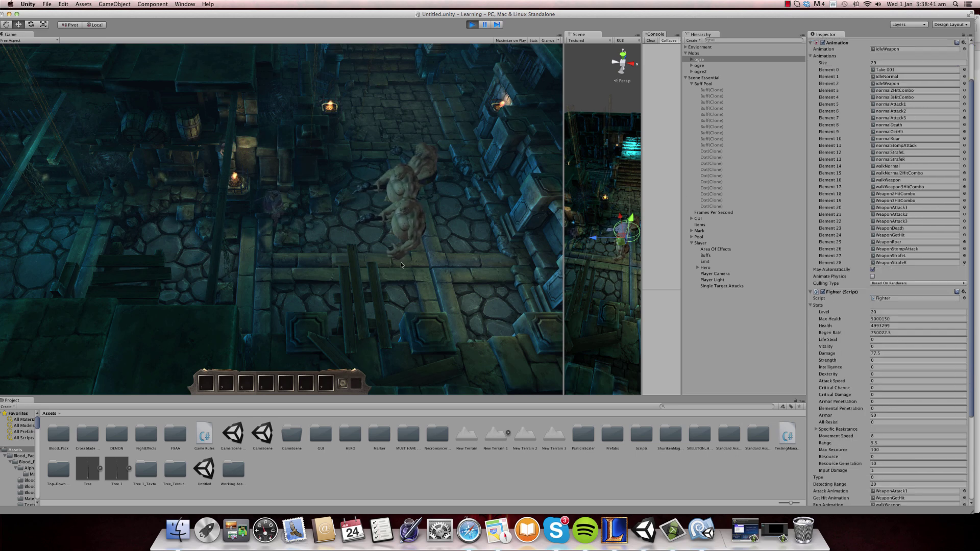
Use Acid Strike on the ogres and pause the game to inspect the first ogre's Armor value
click(327, 215)
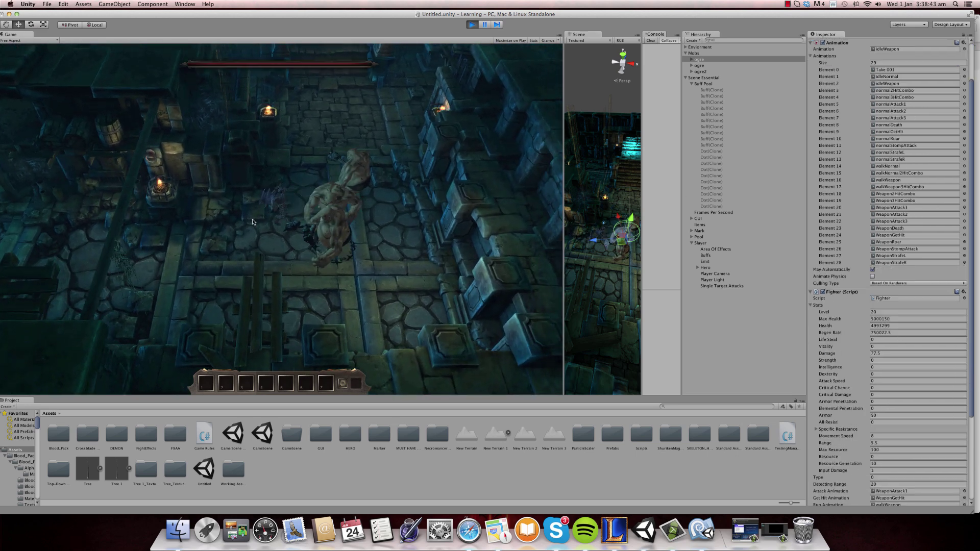
click(243, 236)
click(483, 28)
click(880, 415)
Switch to Spotlight to calculate the armor ratio 37.5/50, try 50-37.5/50 as well, and close the search
click(957, 4)
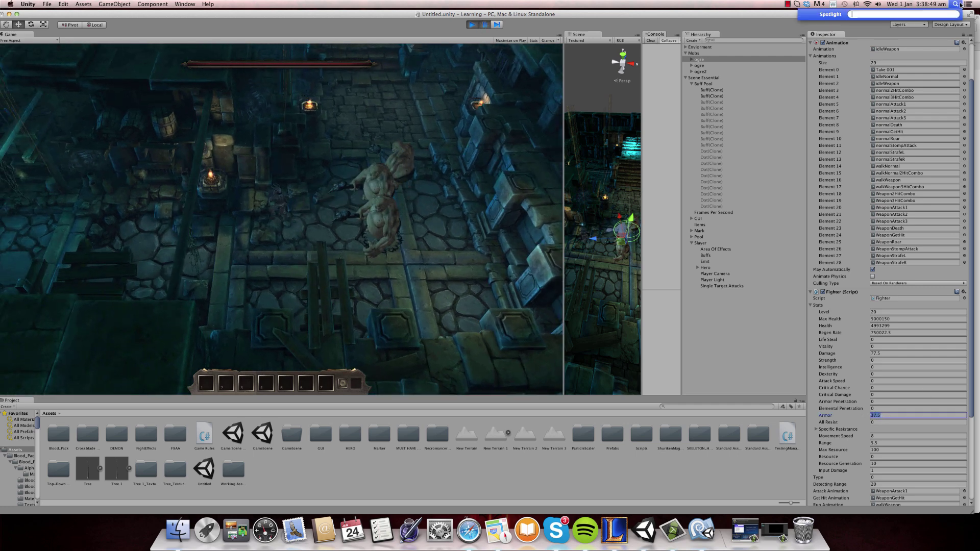
text(37.5/50)
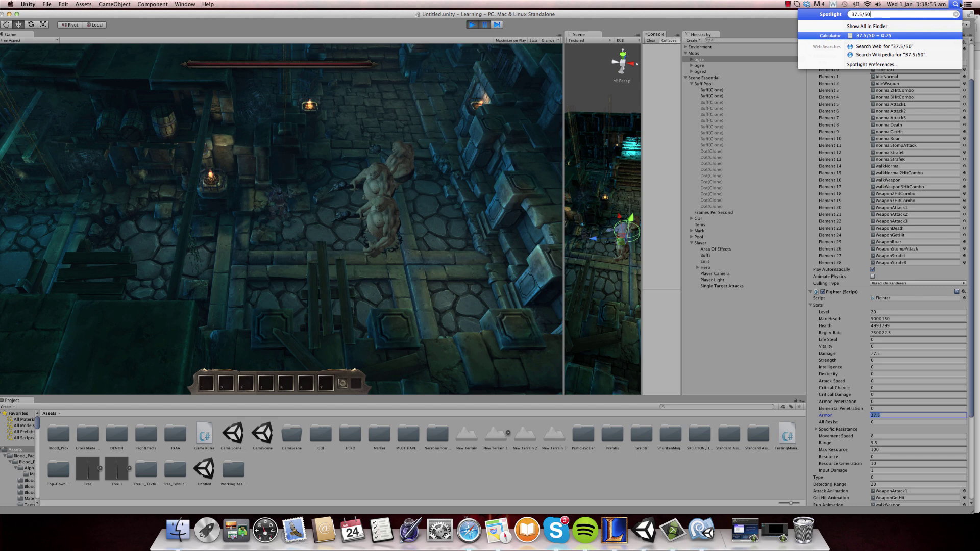
text(-)
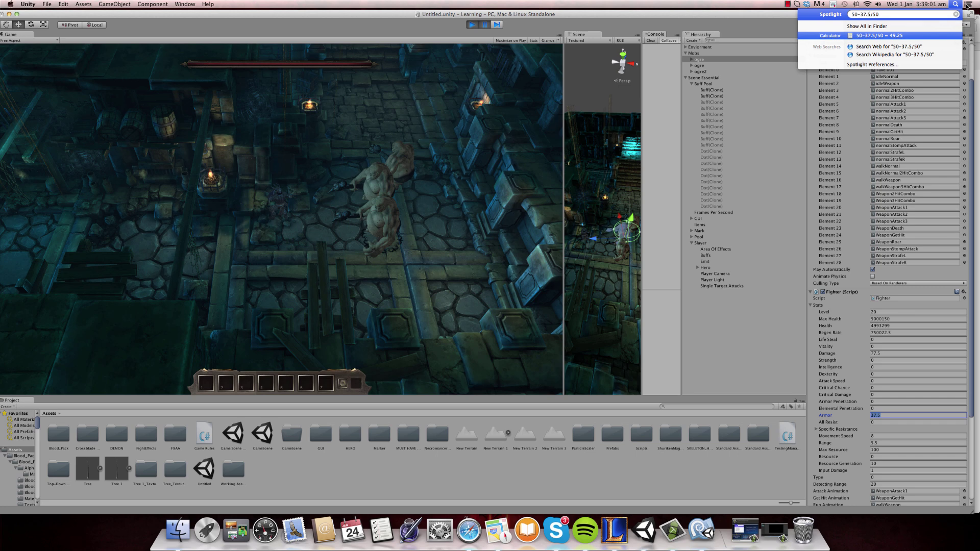
key(Left)
click(955, 4)
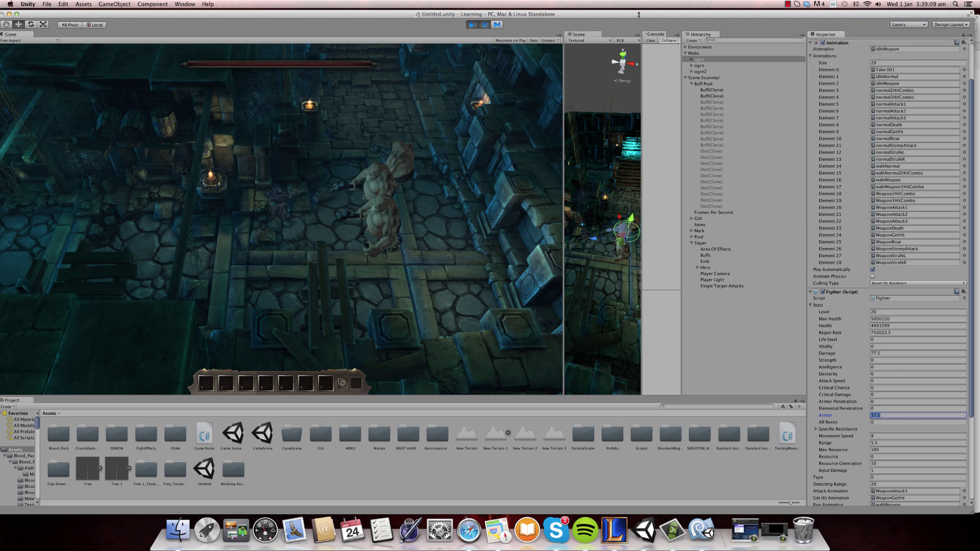
Resume the game to recheck the last Unique Attack Creator script on the Area Of Effects object, and end play mode
click(484, 25)
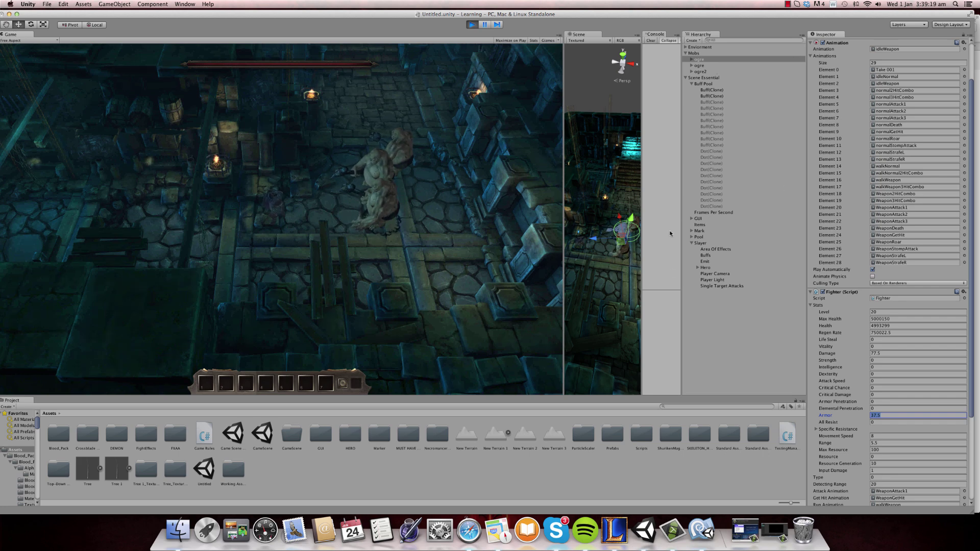
click(741, 248)
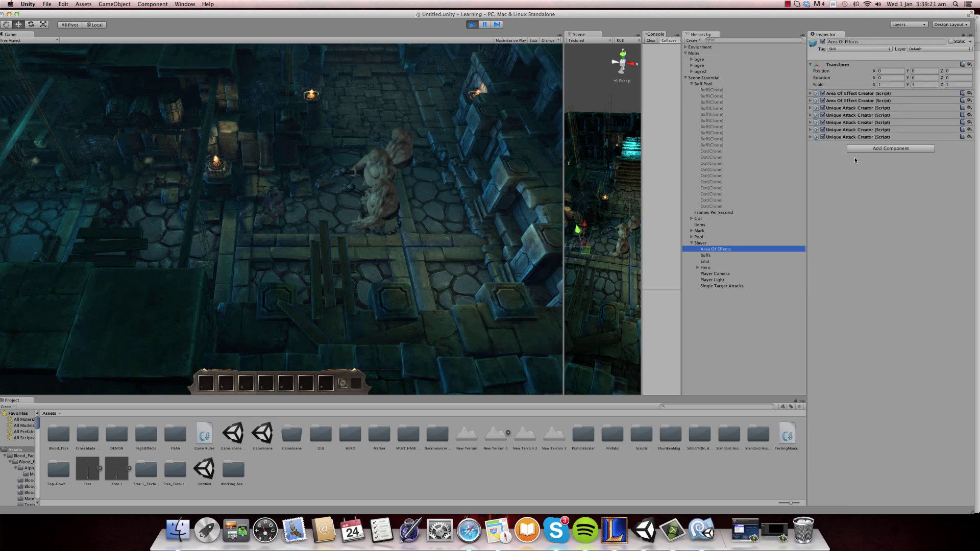
click(811, 137)
click(812, 137)
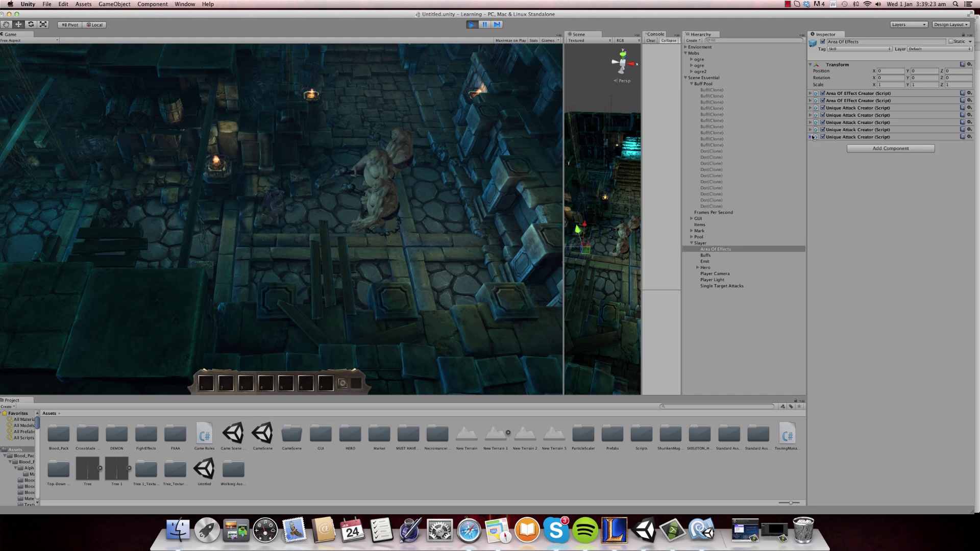
click(472, 25)
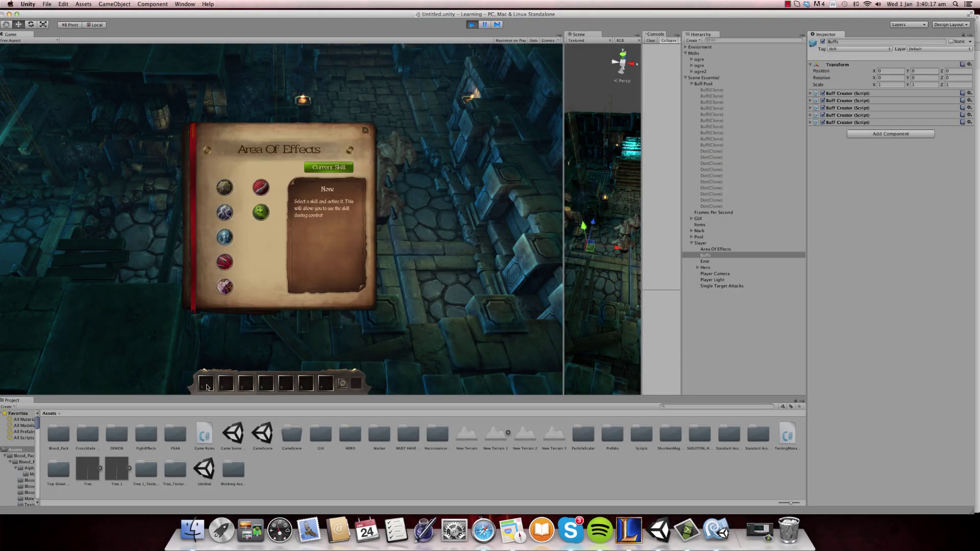
Turn the skill book to the Buffs page, view all five buff descriptions from Burning Rage onward, and close the book
click(352, 151)
click(349, 152)
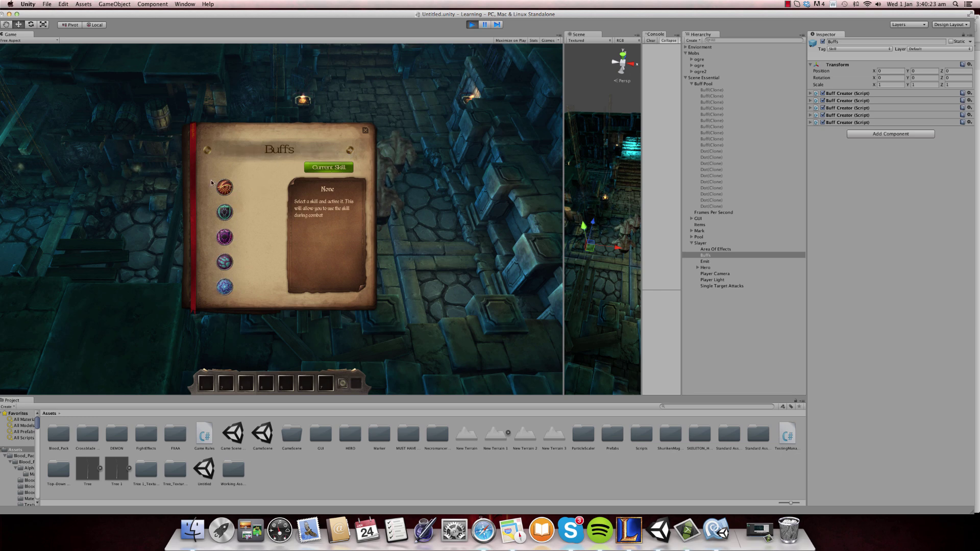
click(223, 188)
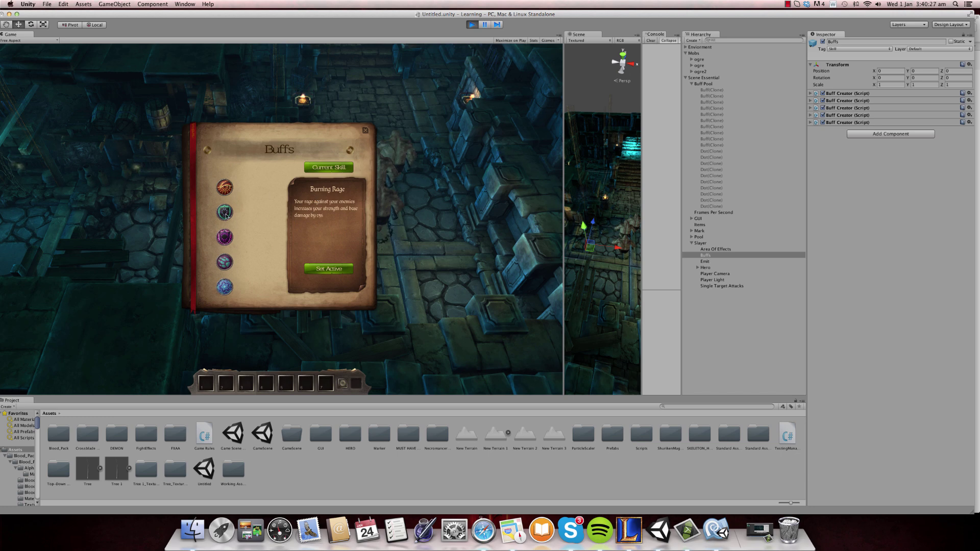
click(226, 215)
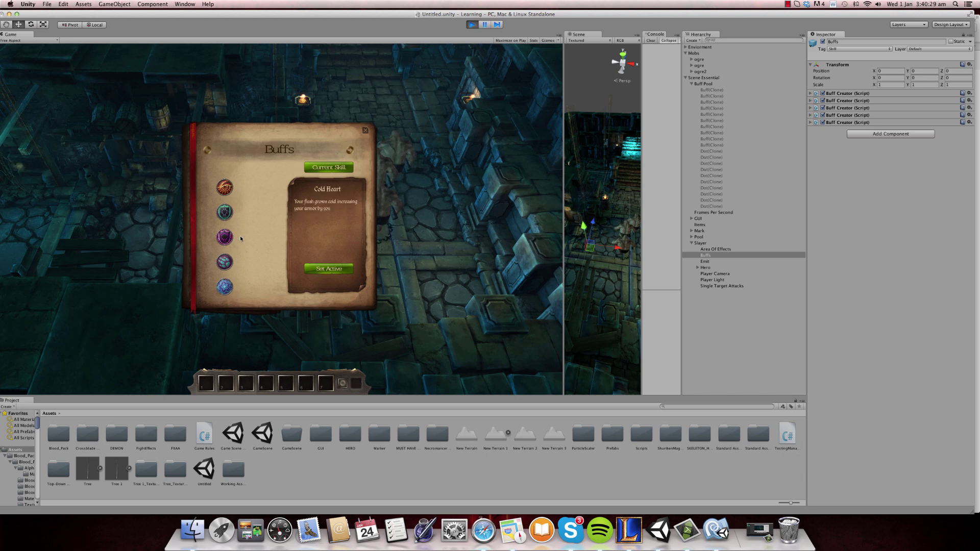
click(225, 238)
click(225, 262)
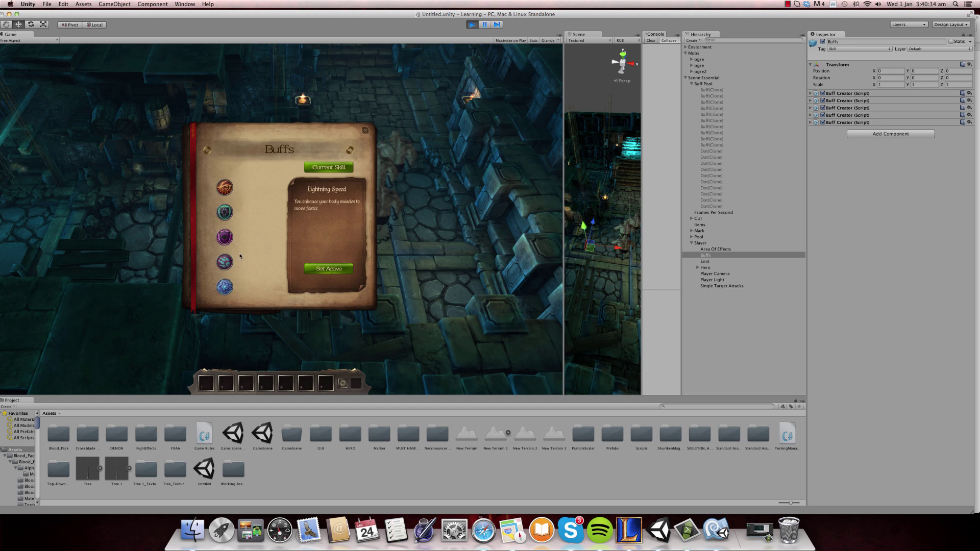
click(227, 289)
click(365, 131)
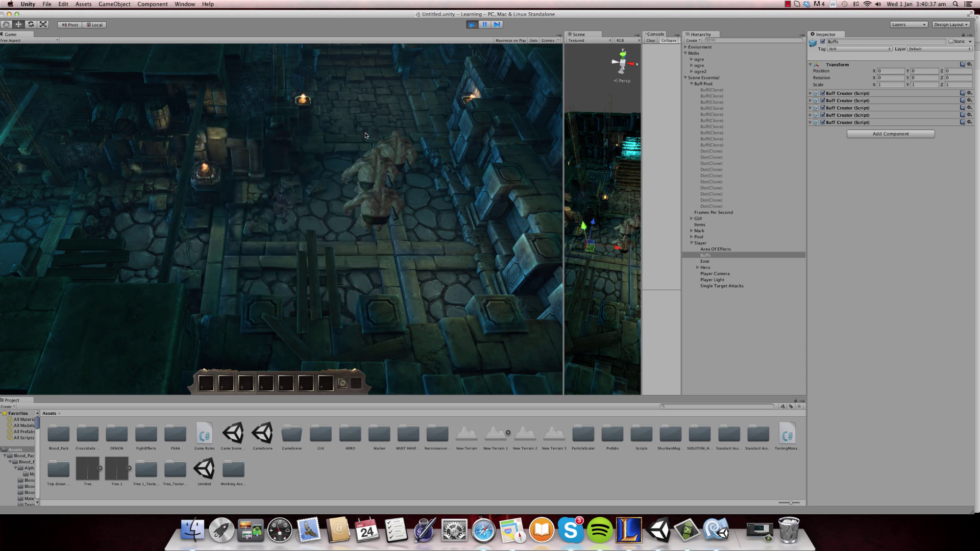
Move the hero in the running game and briefly view the first Buff Creator script on the Buffs object
click(281, 225)
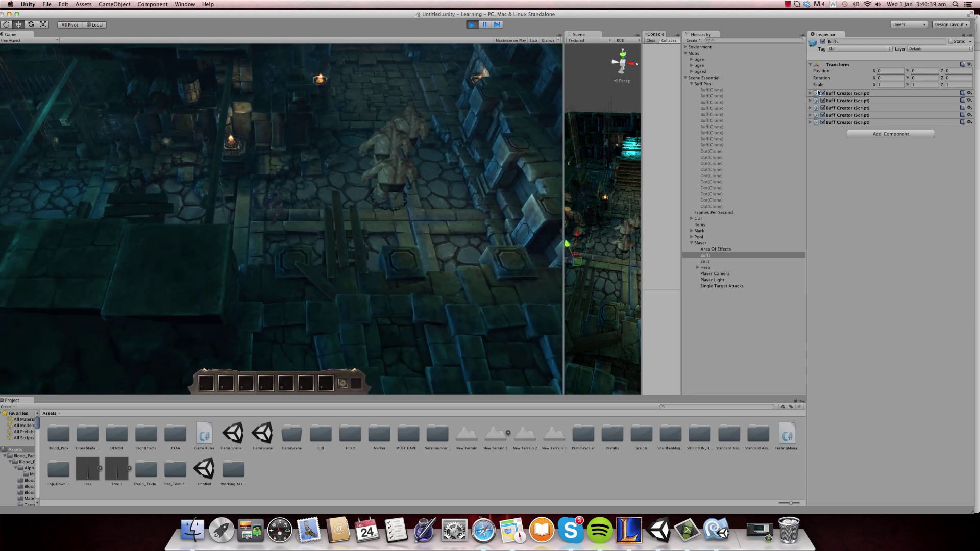
click(810, 93)
click(810, 93)
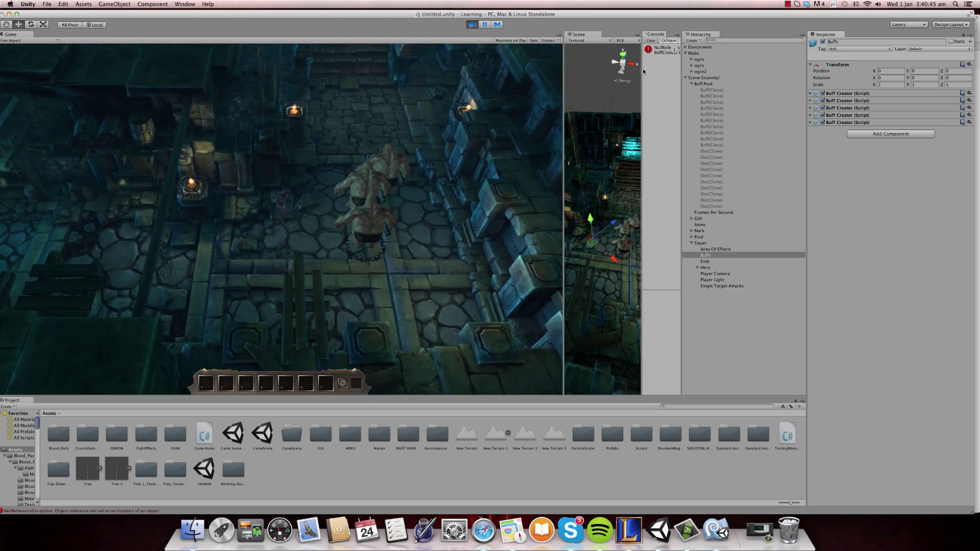
Widen the Scene and Console views, open the NullReferenceException error's source in BuffCreator.cs, inspect the Update method, and return to Unity
drag(561, 80, 484, 81)
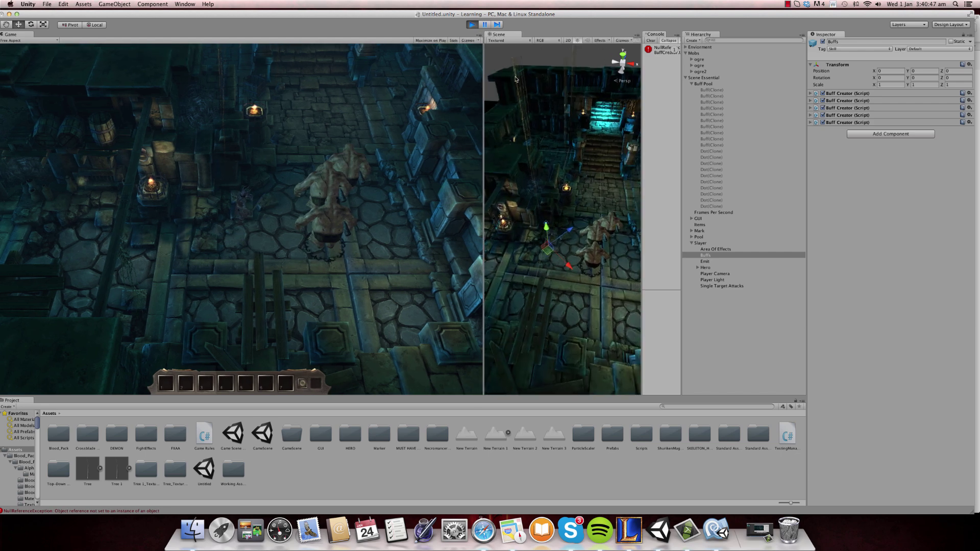
drag(639, 87, 570, 86)
double_click(611, 51)
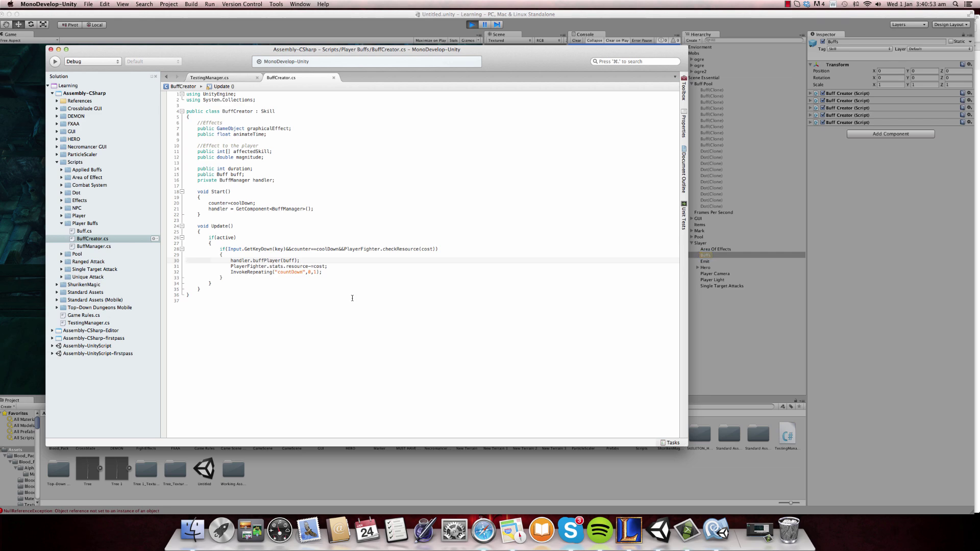
click(463, 254)
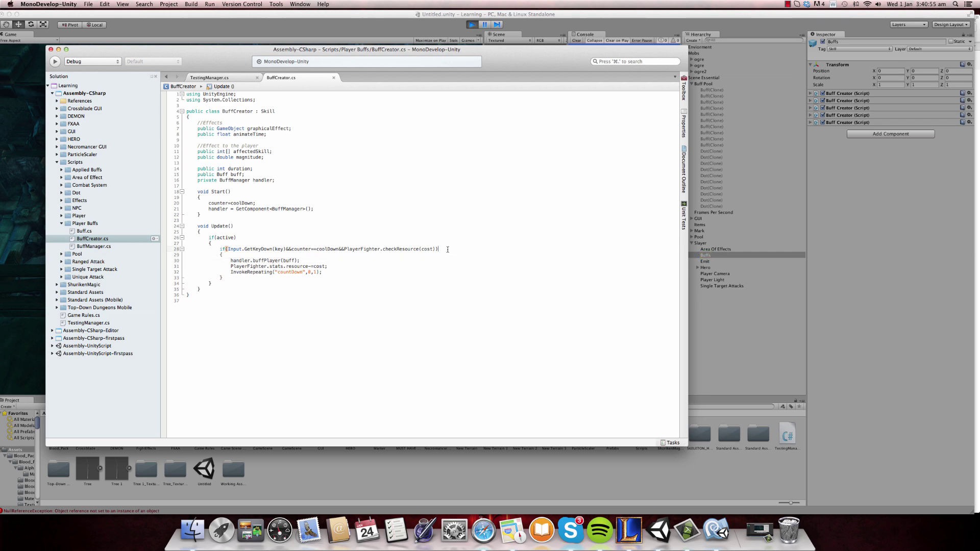
click(503, 15)
click(797, 4)
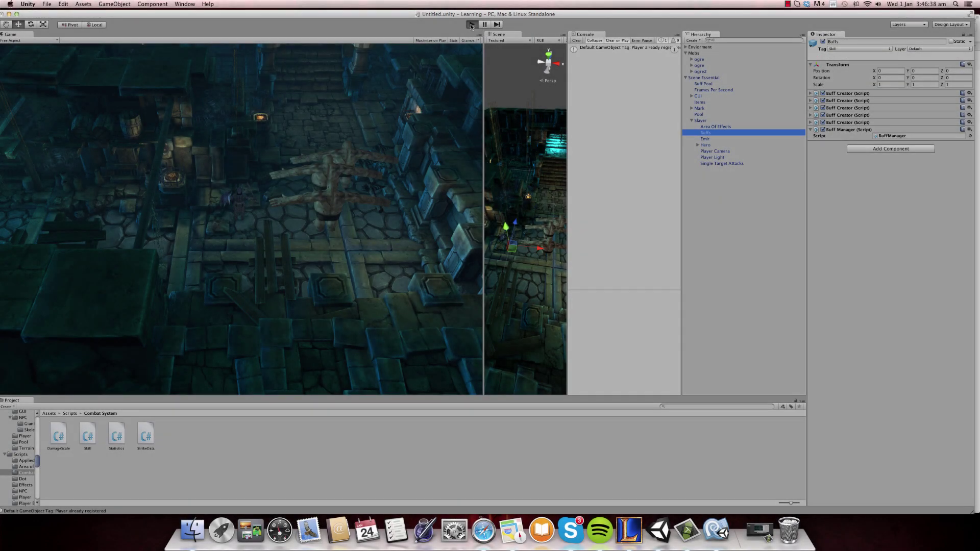
Run the game and move the hero around the dungeon while demonstrating Burning Rage and the other buff effects
click(472, 25)
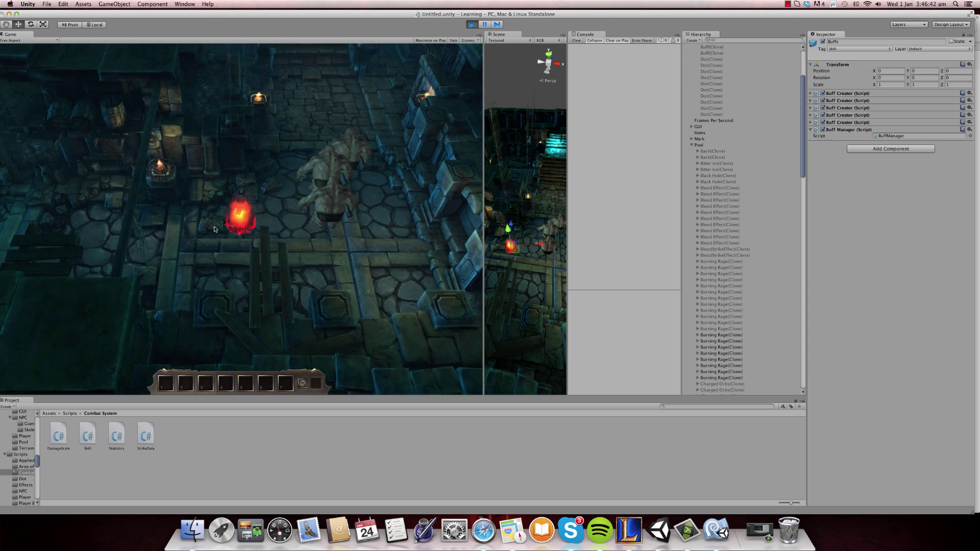
click(212, 218)
click(313, 210)
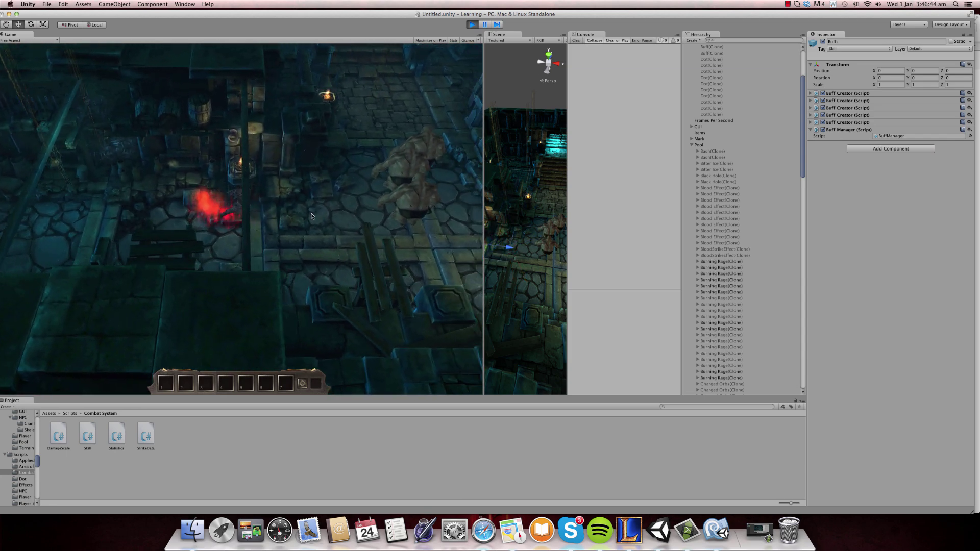
click(178, 208)
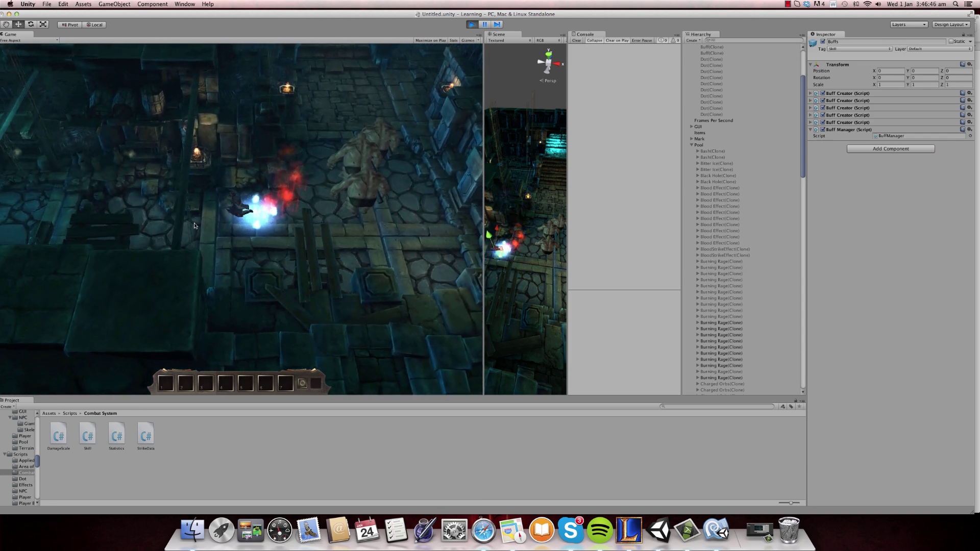
click(306, 211)
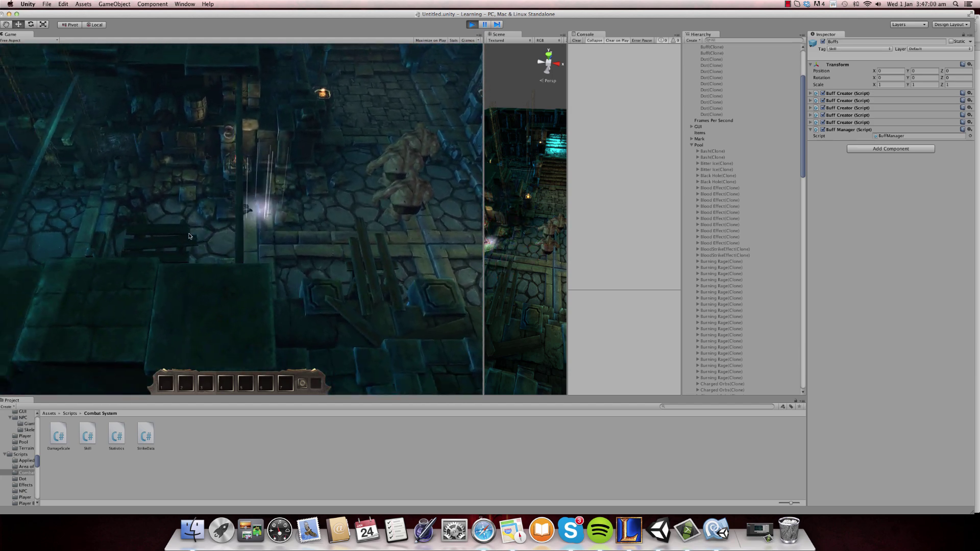
click(307, 156)
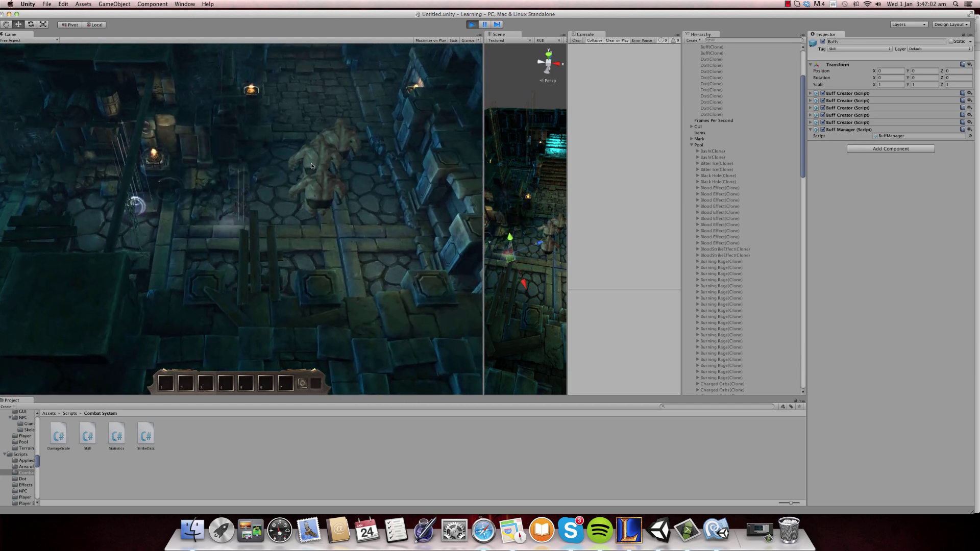
click(134, 225)
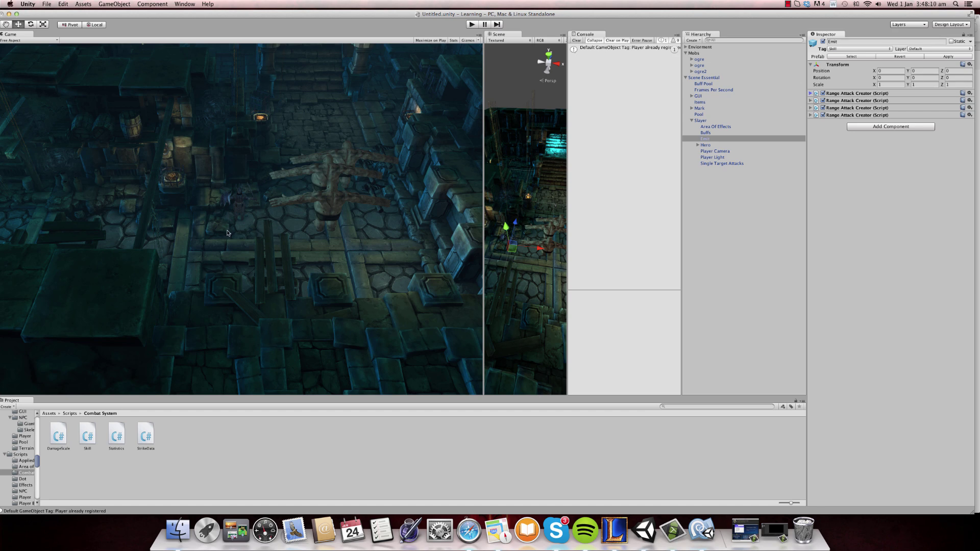
Start play mode for the ranged attacks, reposition the hero near the ogres, and attack them with the fire skill
click(472, 25)
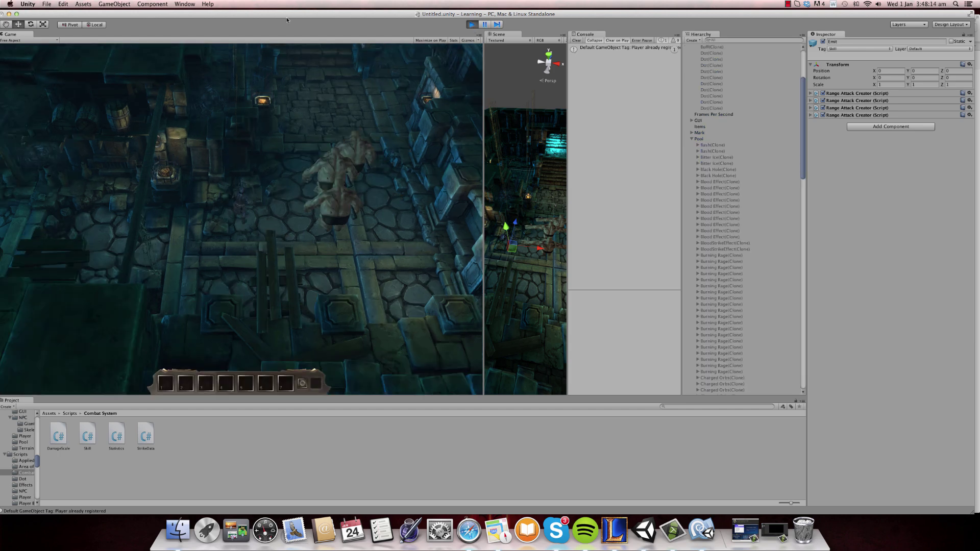
click(208, 239)
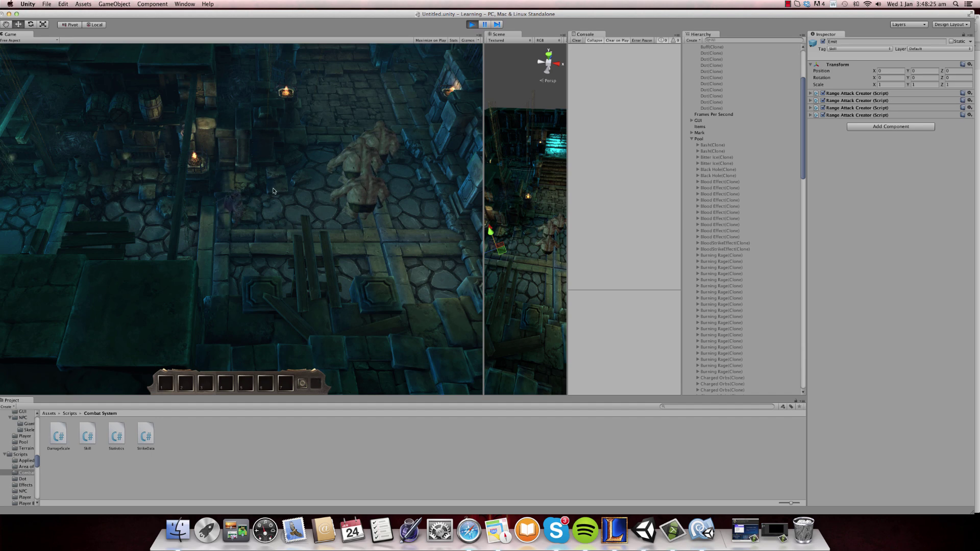
click(299, 168)
click(147, 249)
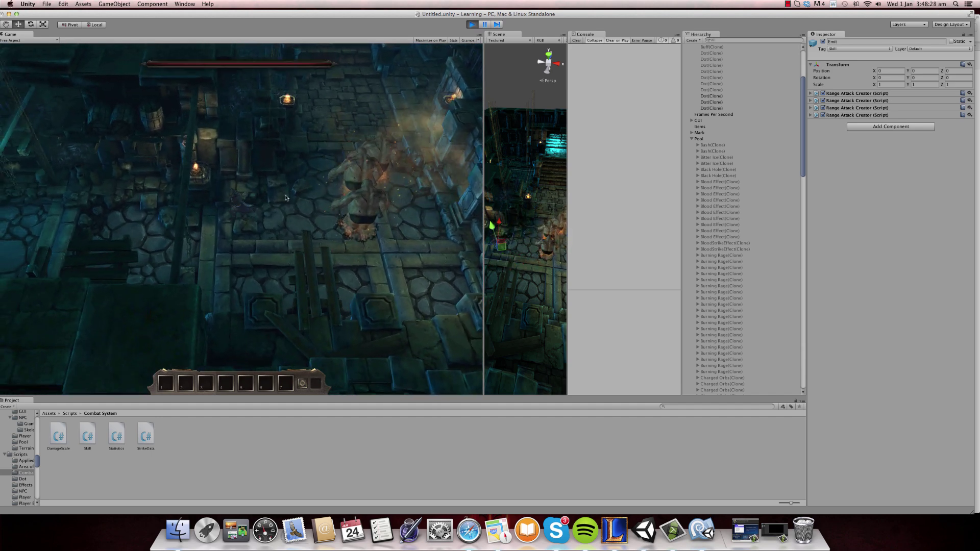
click(274, 211)
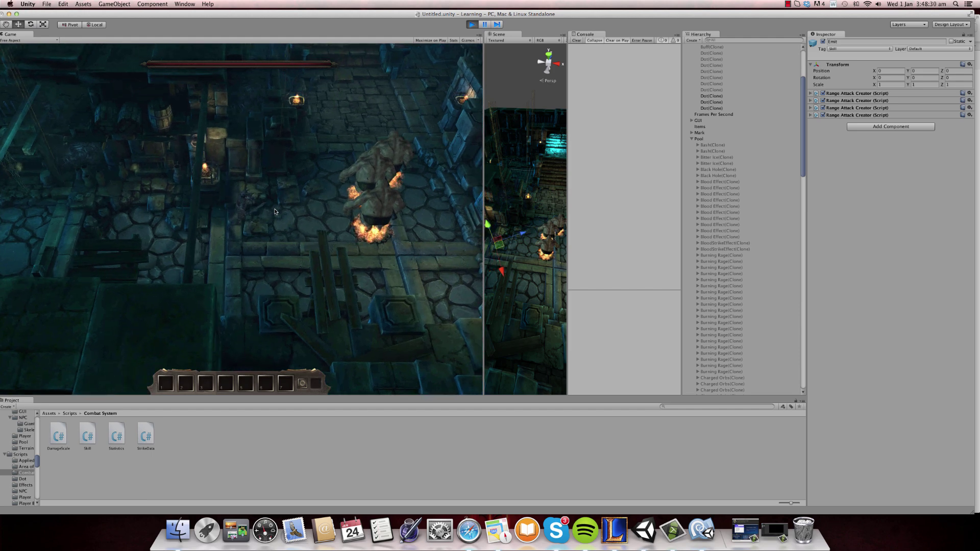
click(276, 248)
click(340, 192)
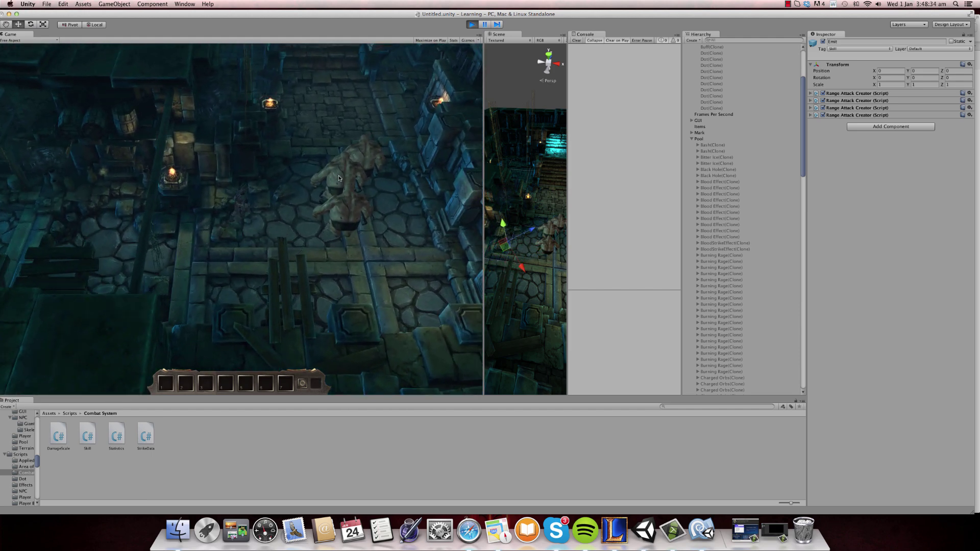
Demonstrate the remaining ranged skills on the ogres, including the electric orb, the yellow crescent projectile and the ice attack
click(194, 264)
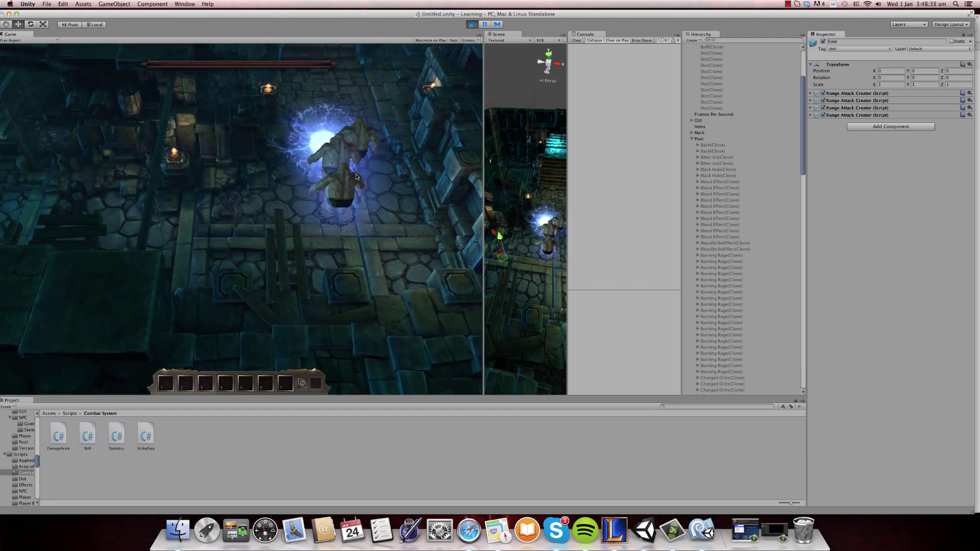
click(330, 156)
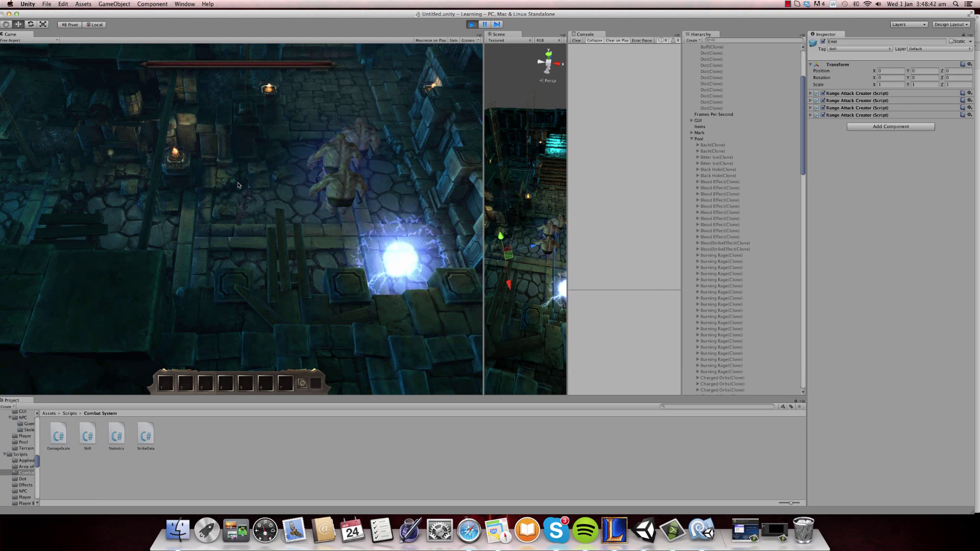
click(292, 221)
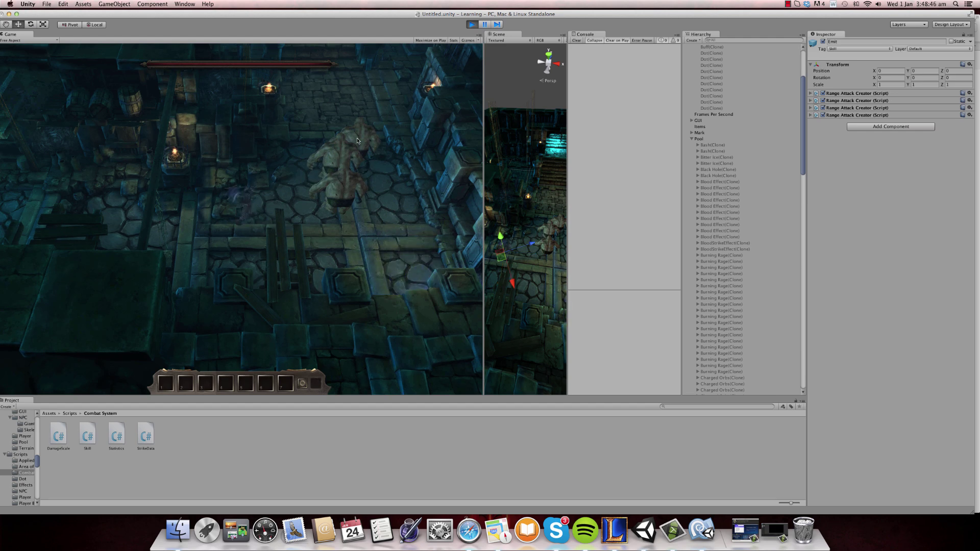
key(1)
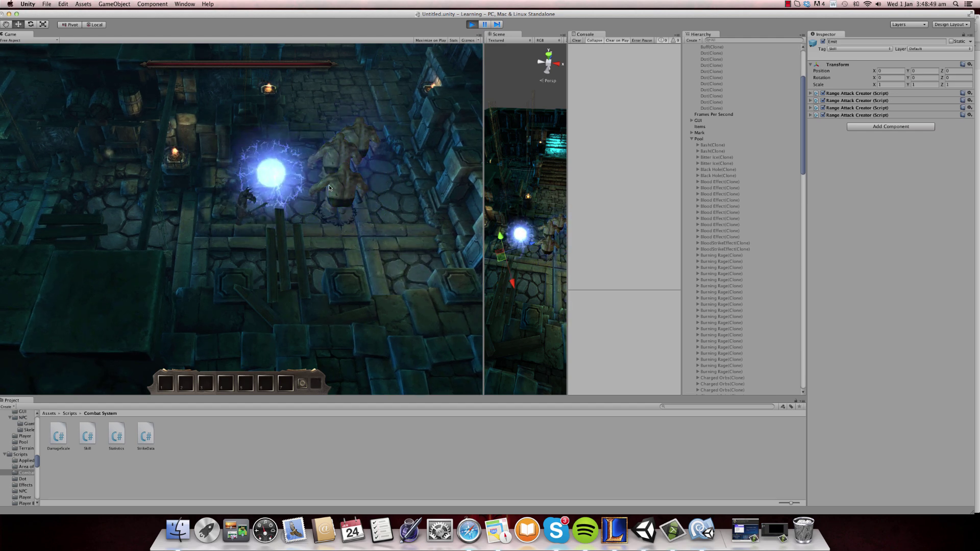
key(1)
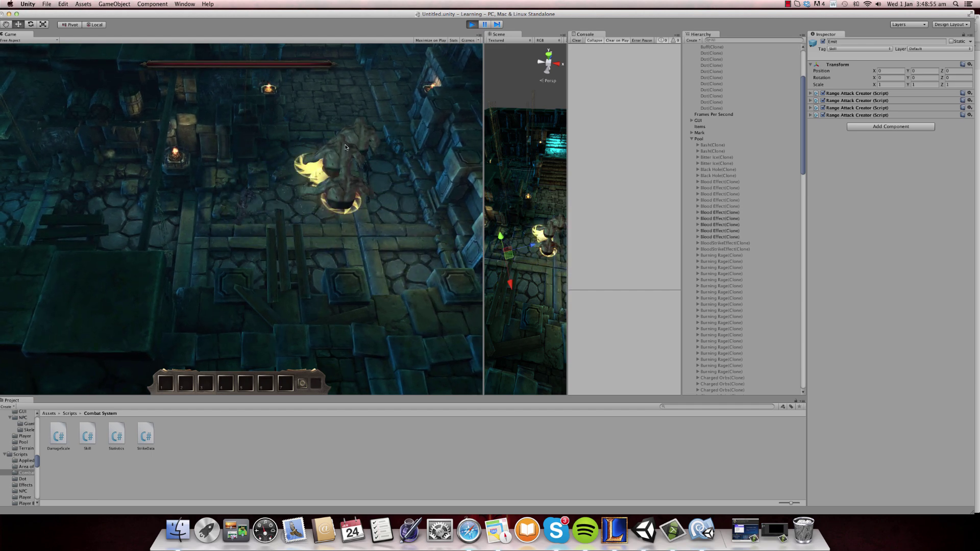
click(347, 127)
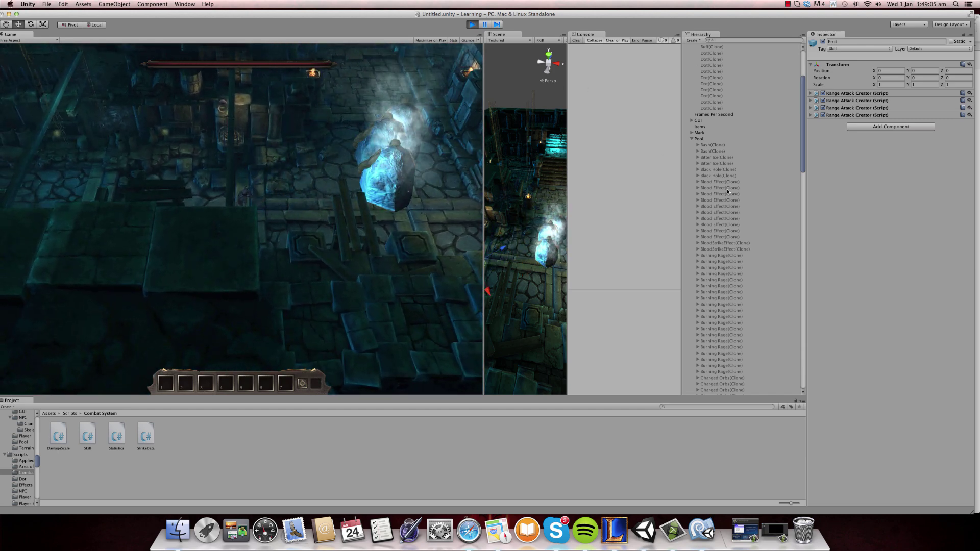
Enable Chase Enemy on all three ogres in the Mobs group, lead them away with the hero, and end play mode
scroll(739, 202, up, 5)
click(712, 60)
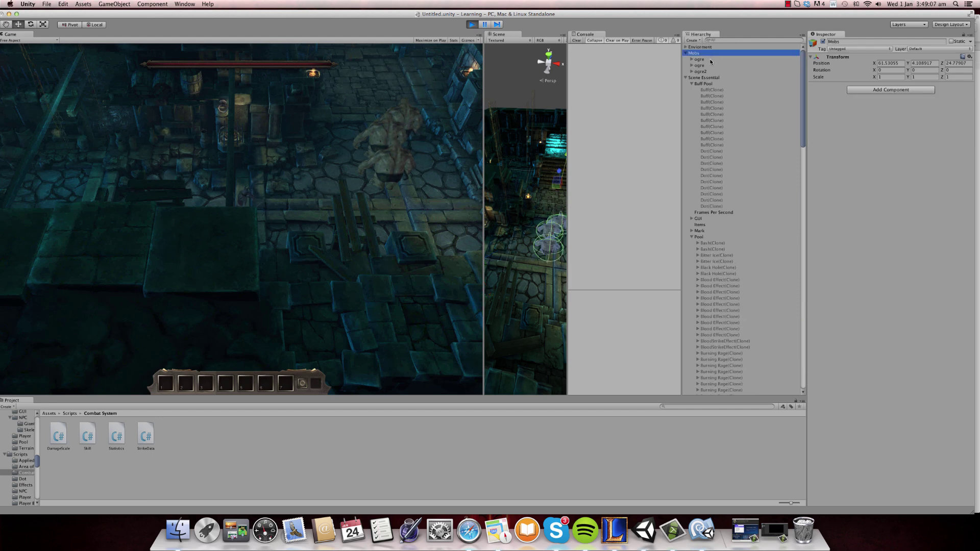
shift+click(712, 71)
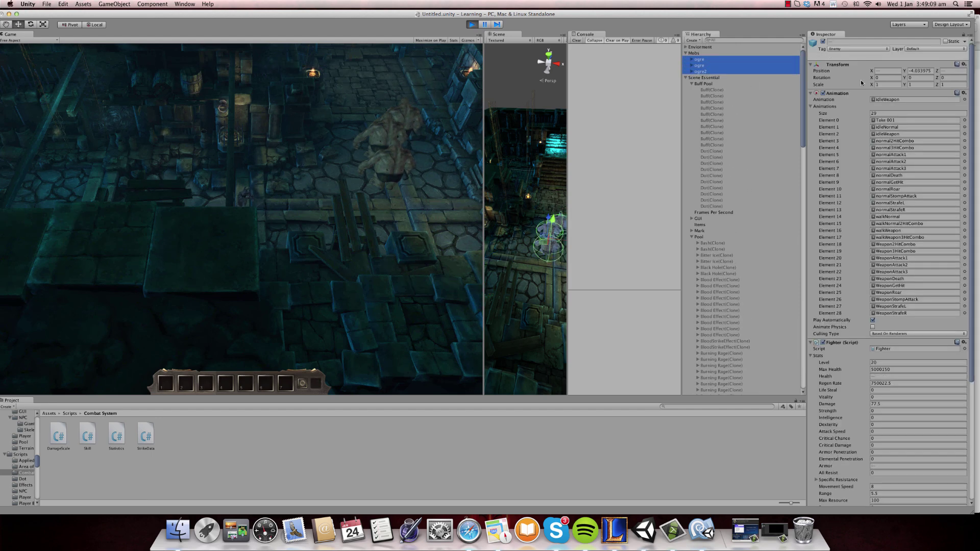
scroll(871, 172, down, 5)
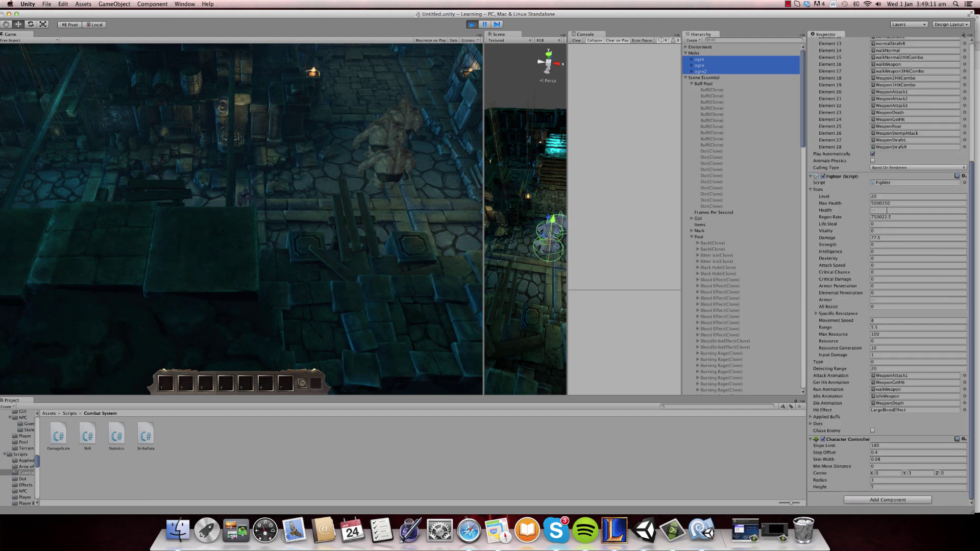
click(872, 430)
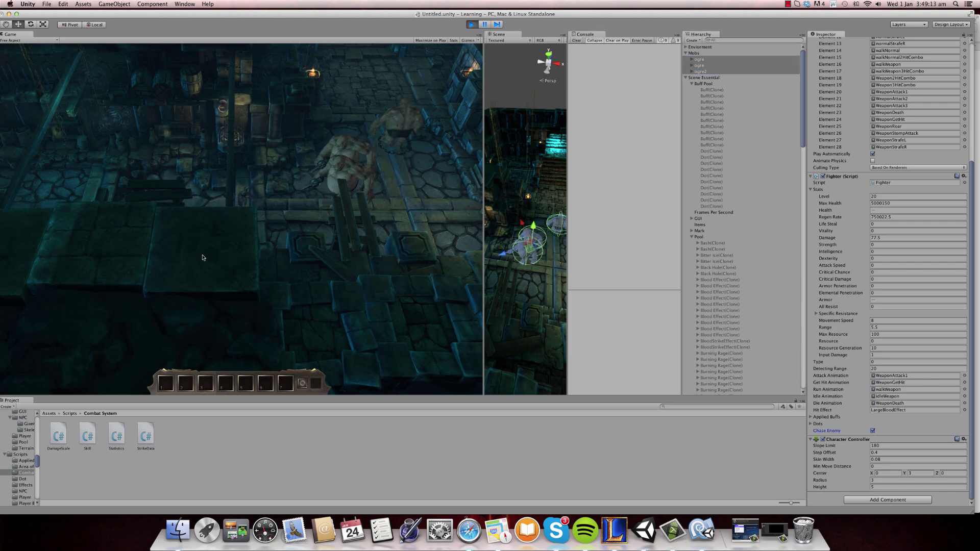
click(128, 192)
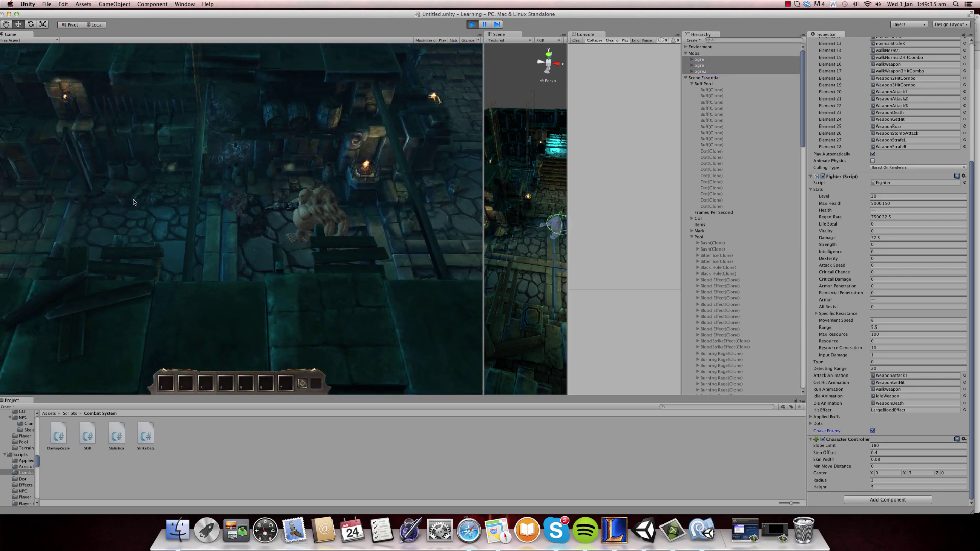
key(super+p)
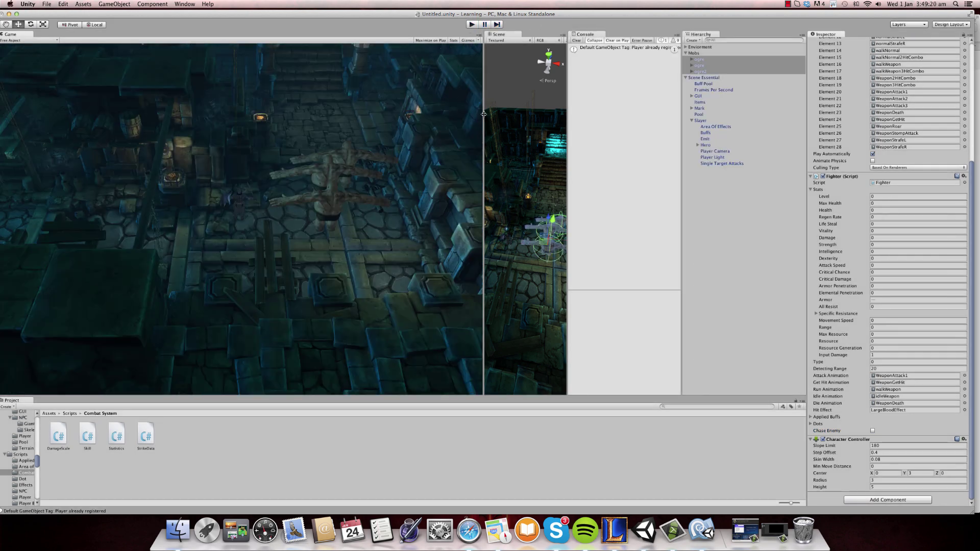
Enlarge the Scene view, shift all three ogres away from the stairs, and move the first ogre alone back toward the stairs
drag(484, 134, 356, 134)
drag(495, 240, 490, 261)
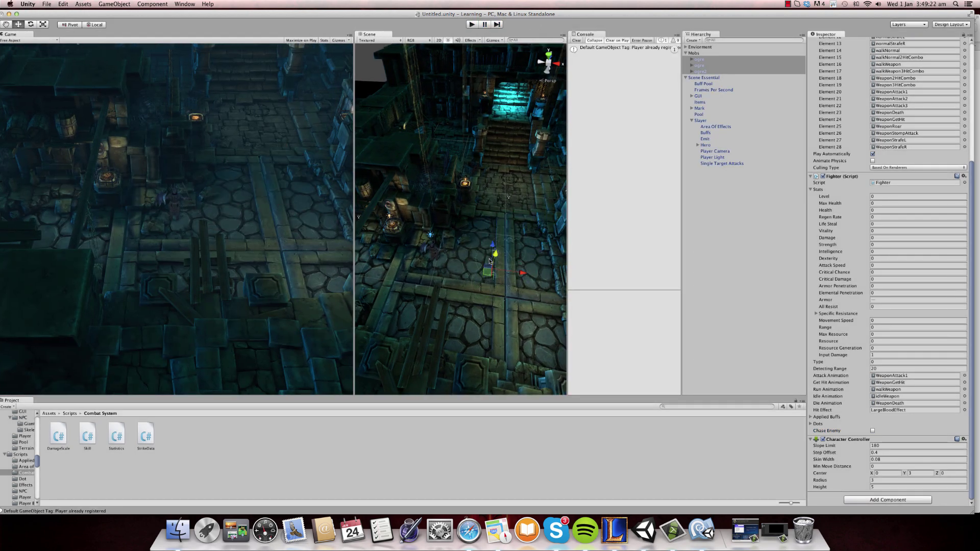
key(super+z)
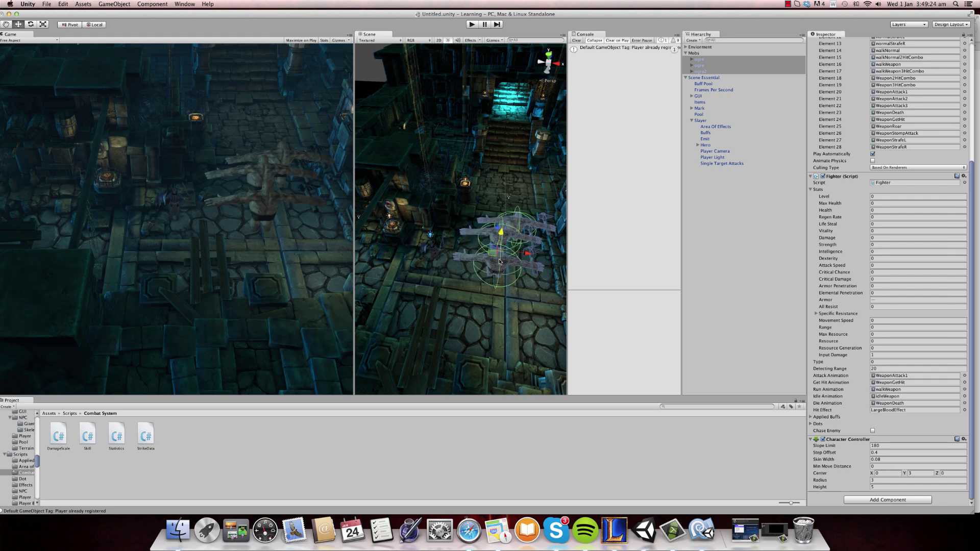
alt+drag(427, 276, 298, 202)
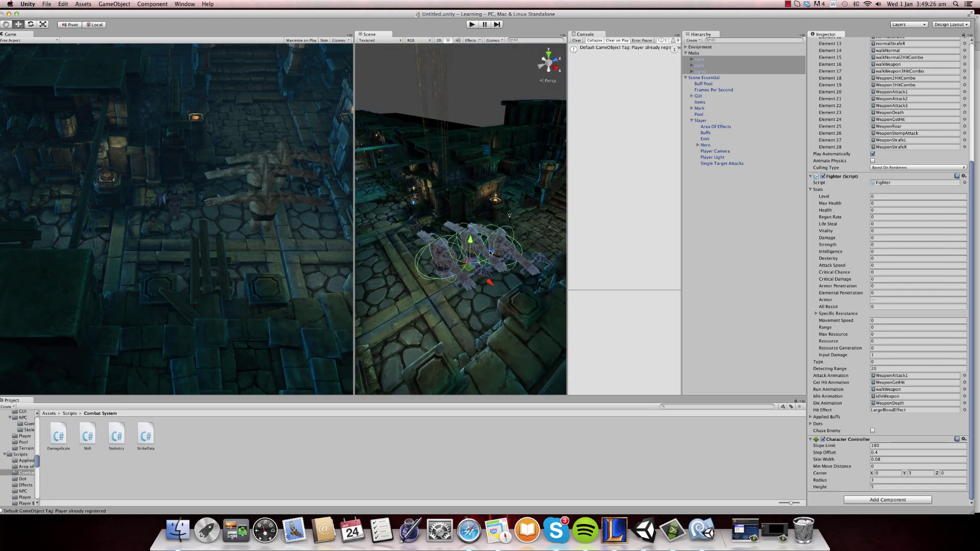
drag(490, 252, 469, 266)
click(707, 59)
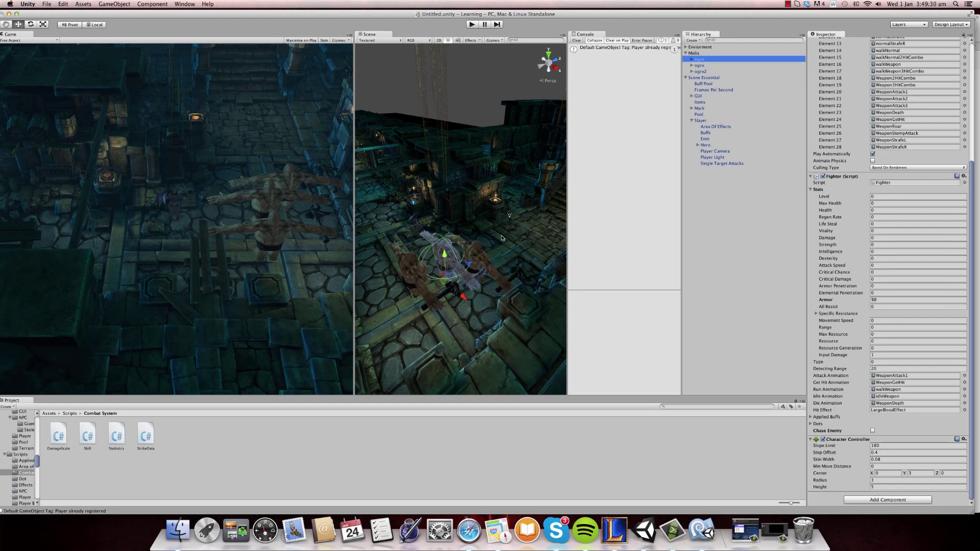
drag(468, 262, 521, 236)
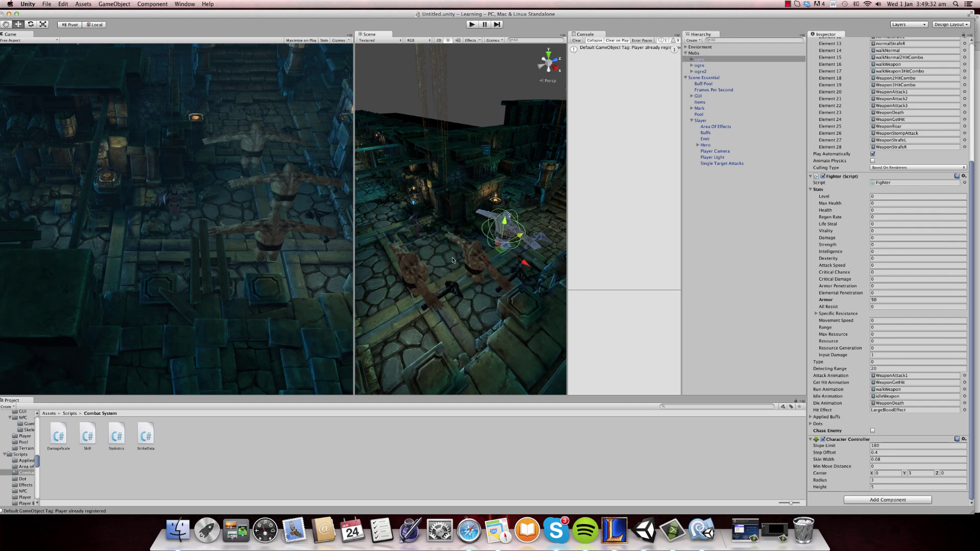
Run the game with only ogre2 set to Chase Enemy, demonstrate the ice attack on it, and end play mode
click(411, 263)
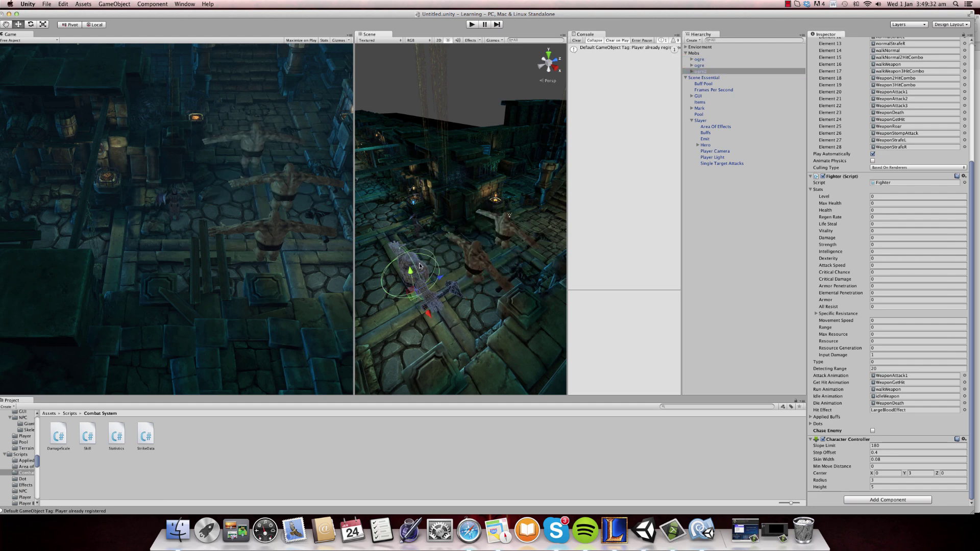
click(474, 25)
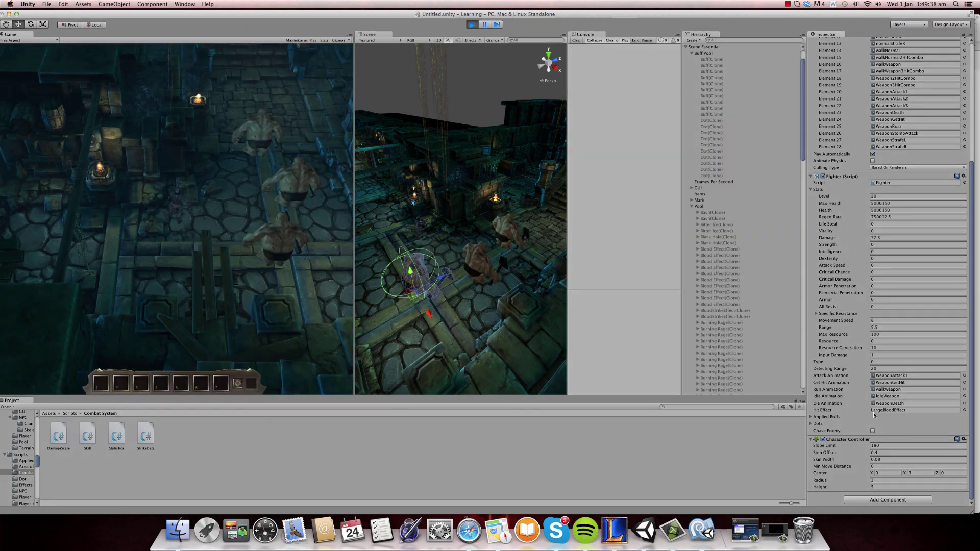
click(872, 431)
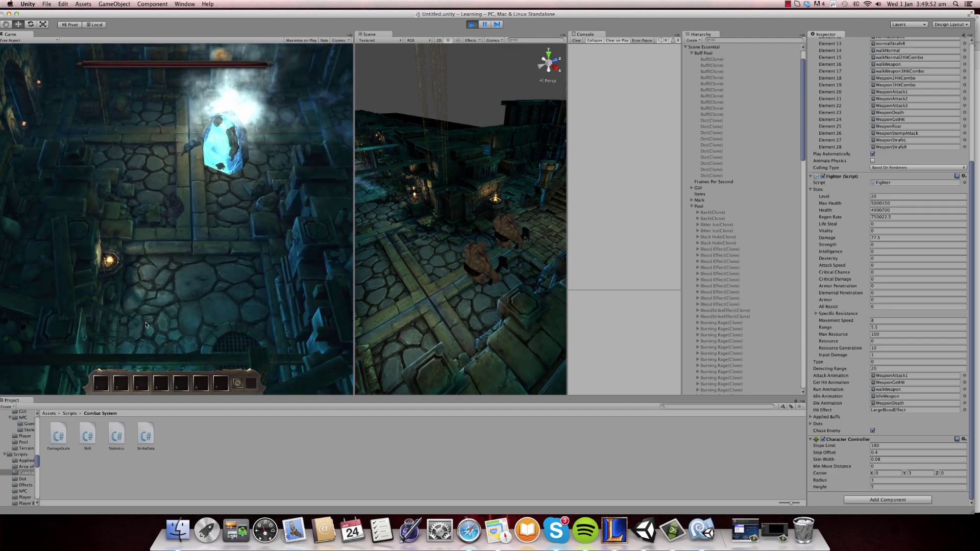
click(477, 26)
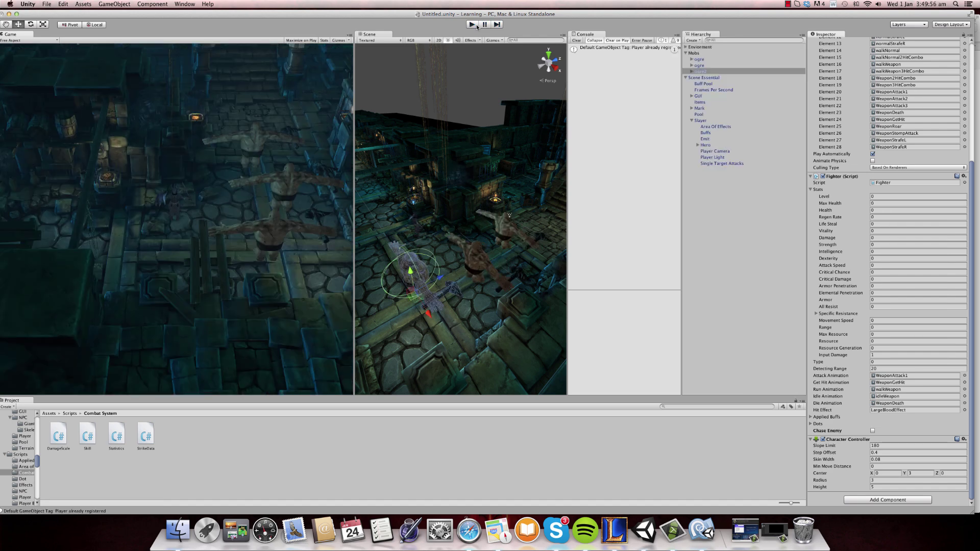